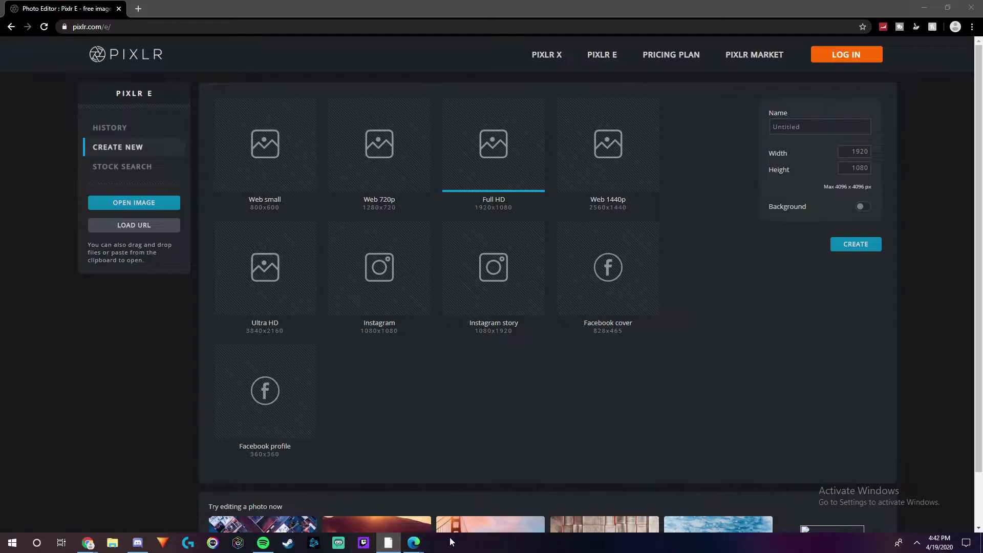
- Look at the finished example logo Untitledlogo.jpg as a reference for the design
mouse_move(413, 544)
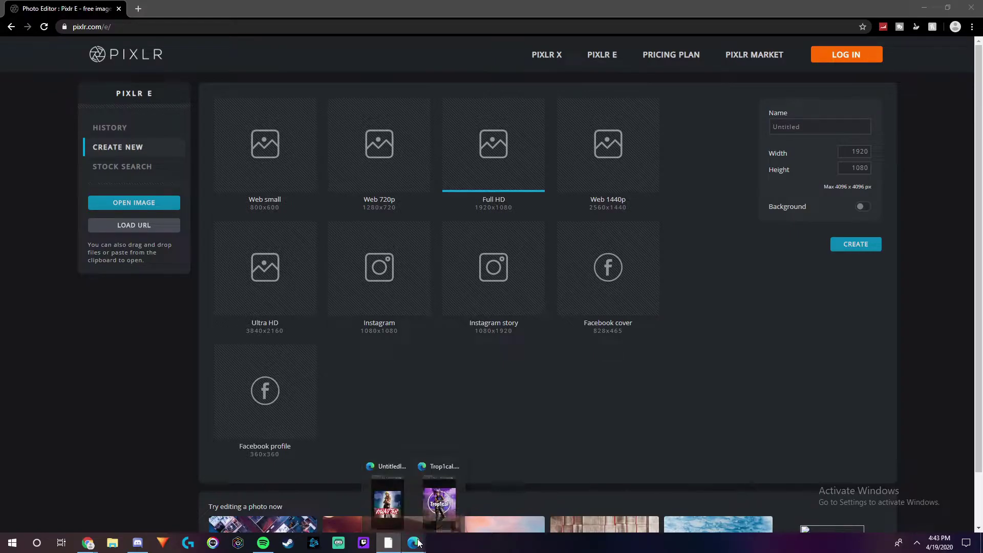
drag(0, 66, 330, 26)
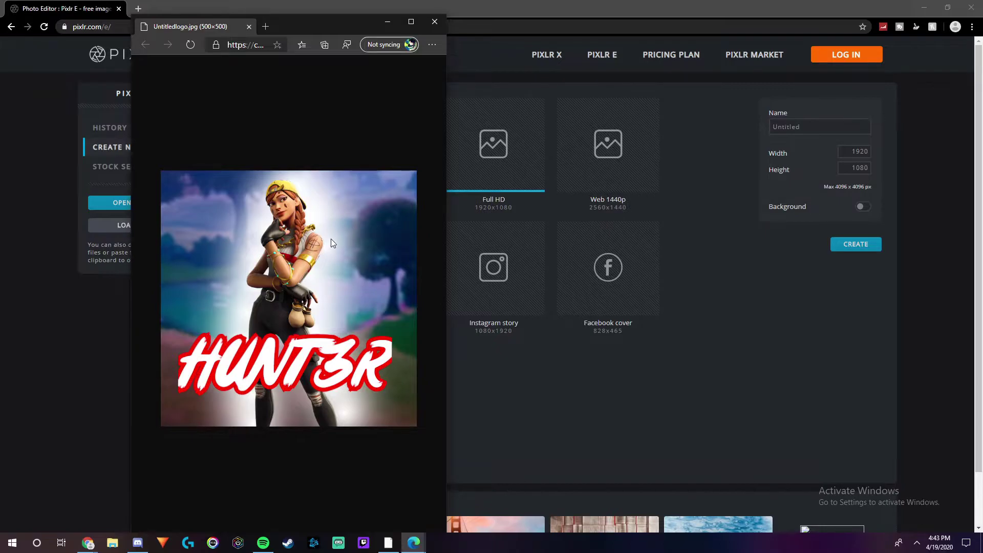
drag(338, 24, 0, 25)
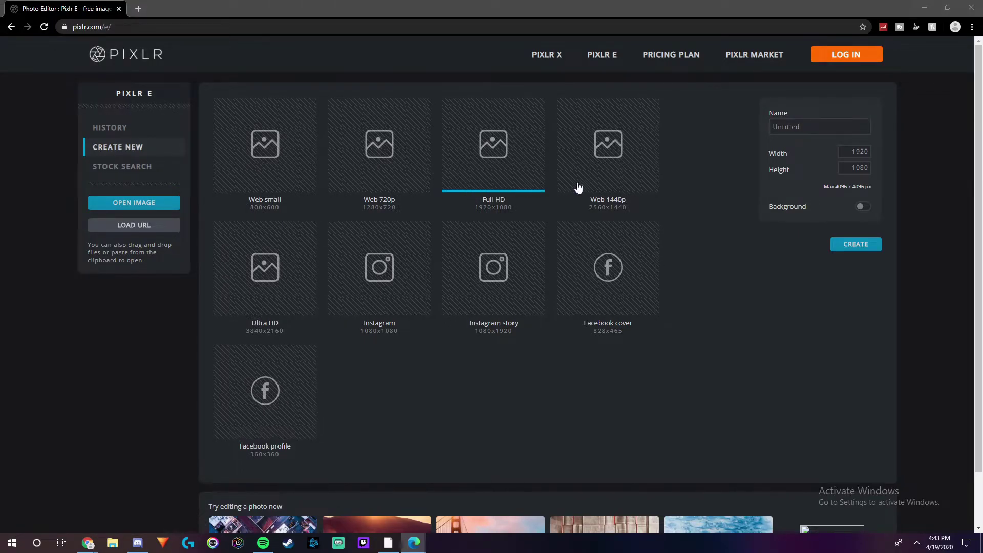
- Create a new blank image 500 px wide and 500 px high without a background
double_click(861, 151)
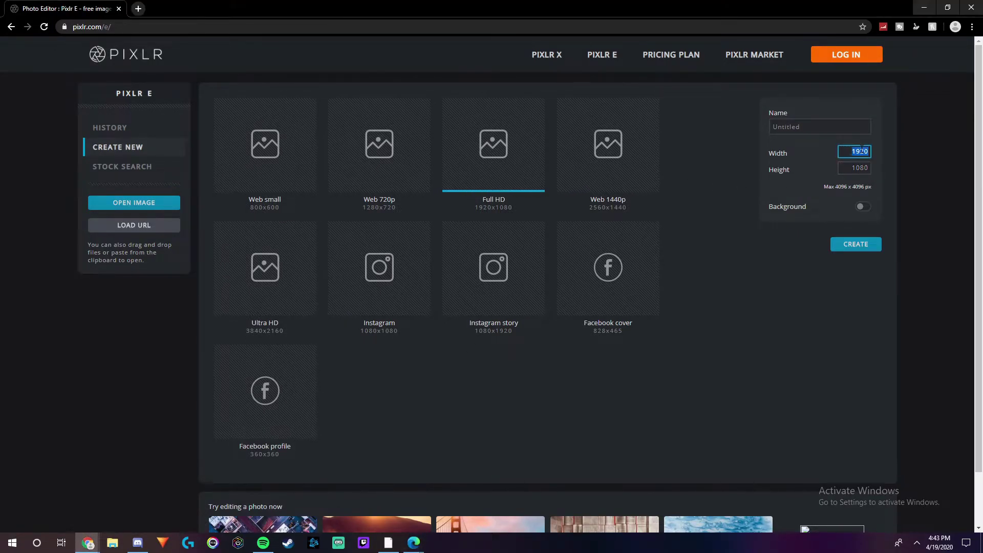
text(5)
click(867, 168)
text(00)
drag(868, 168, 829, 174)
text(500)
click(856, 245)
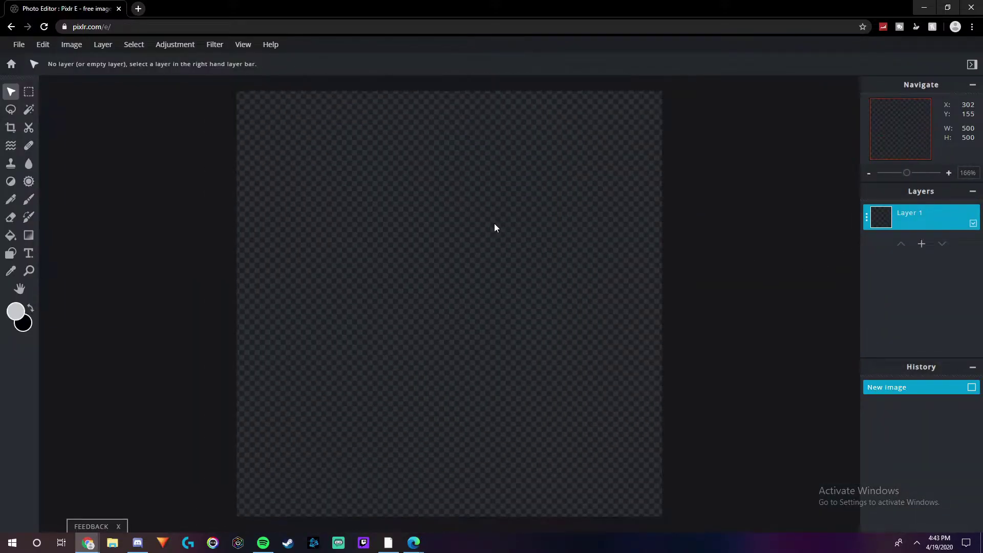
- Add the text "Hunter" in the BUGFAST font at size 240 in the lower half of the canvas
click(29, 252)
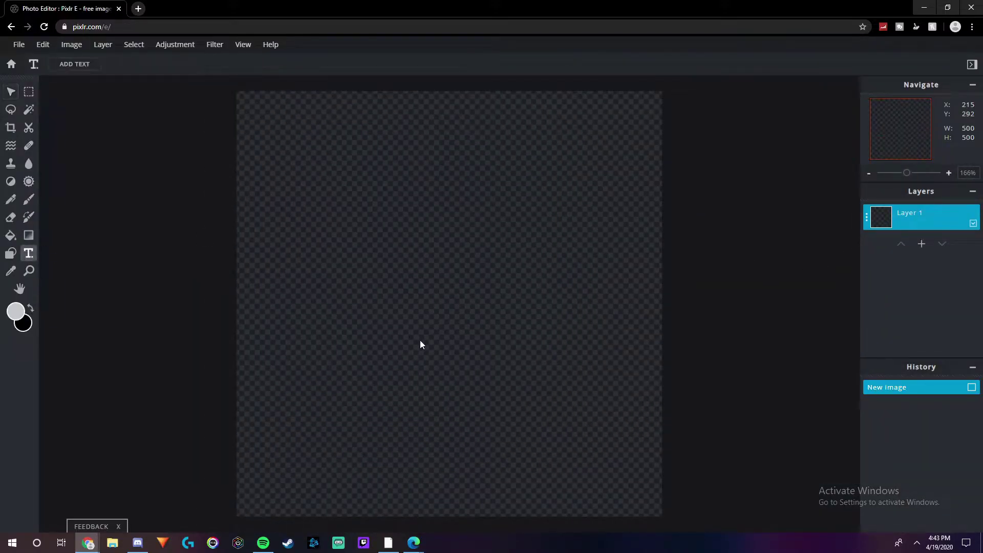
click(420, 343)
key(Return)
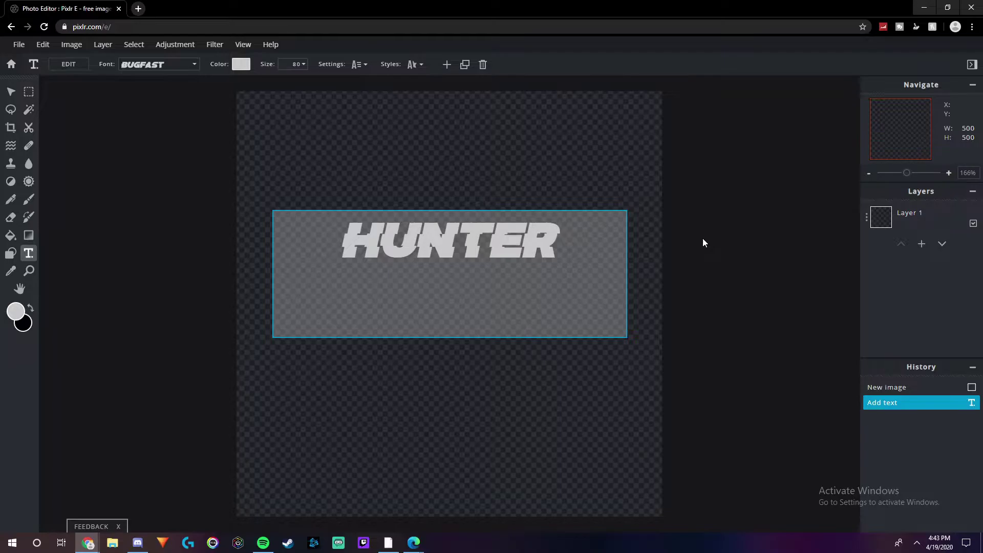
click(671, 208)
drag(494, 296, 485, 370)
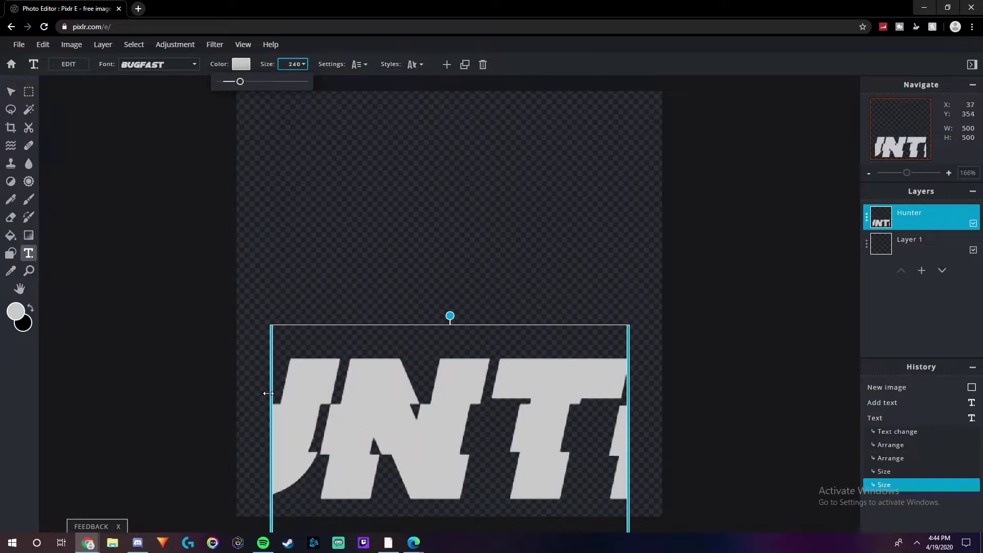
click(268, 393)
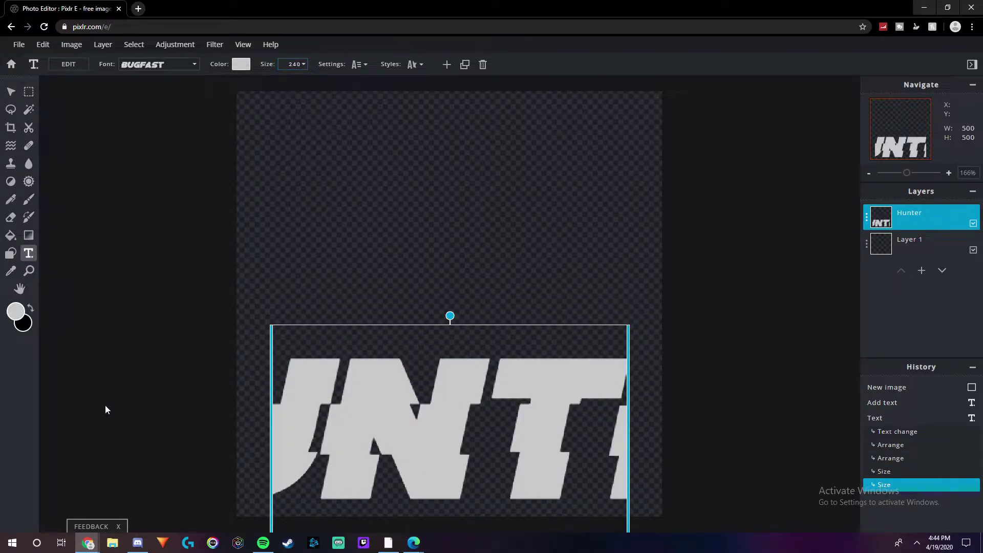
- Widen the text box beyond both canvas edges so the word fits on one line, and move it to the canvas's middle
drag(628, 404, 807, 406)
drag(269, 398, 59, 405)
drag(374, 360, 598, 271)
drag(281, 349, 71, 359)
drag(153, 370, 393, 375)
drag(599, 373, 546, 373)
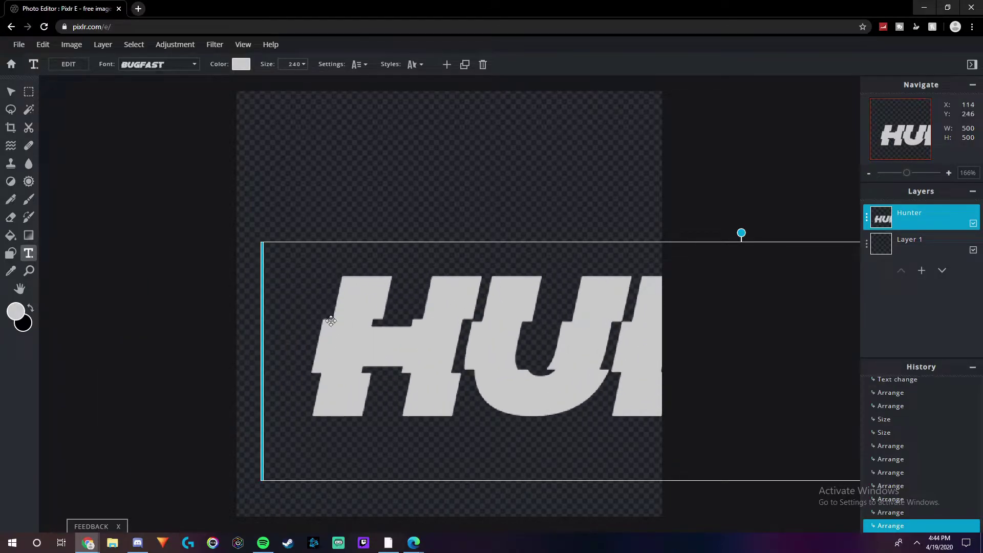
drag(437, 309, 620, 295)
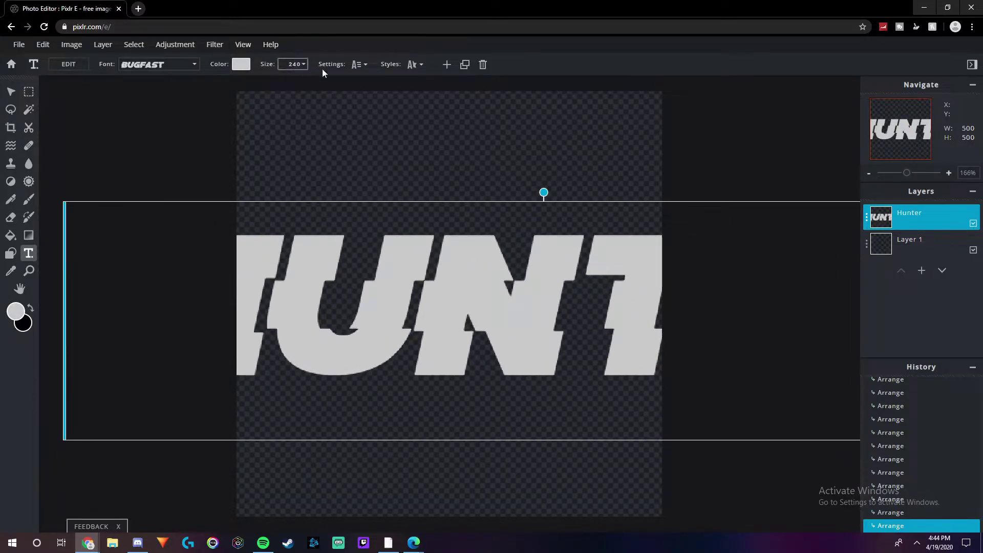
drag(375, 299, 402, 298)
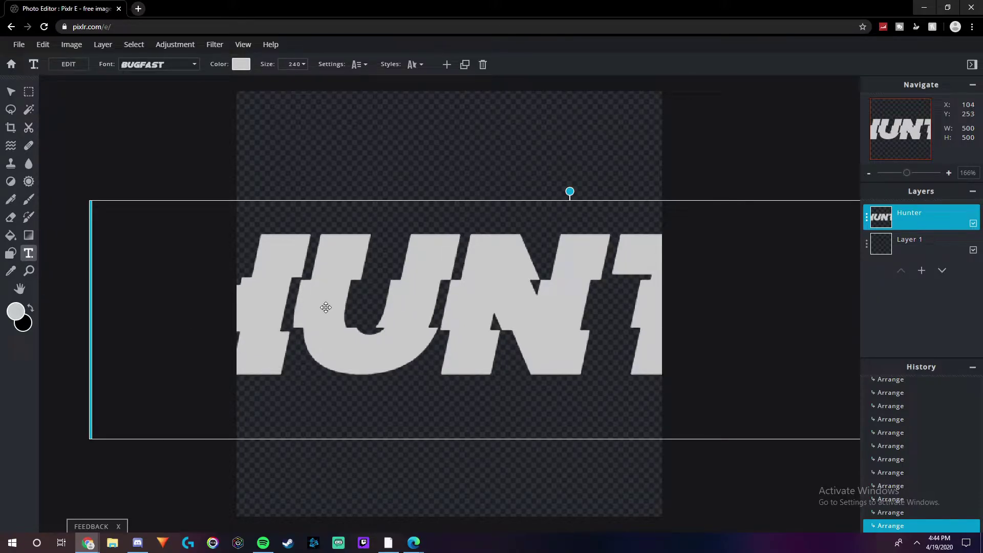
- Give the Hunter text a golden-orange outline, colour #DD9B00, size 3
click(415, 66)
click(412, 138)
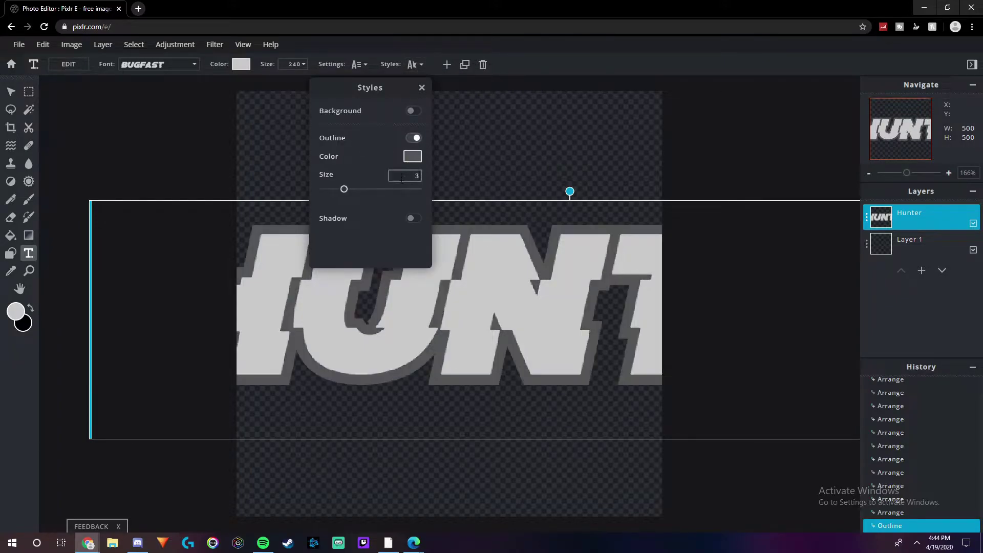
click(413, 156)
mouse_move(477, 283)
mouse_down()
mouse_move(518, 221)
mouse_move(518, 244)
mouse_up()
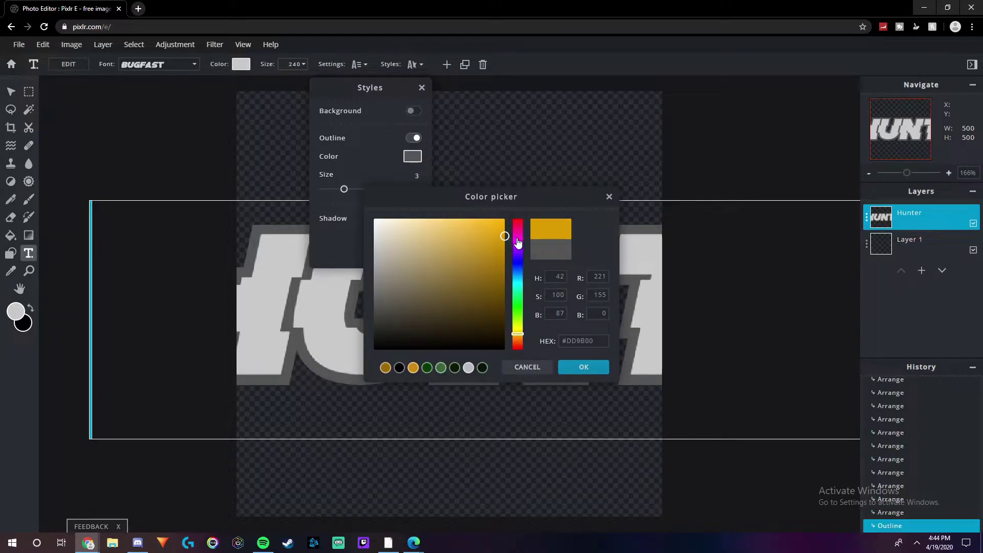
click(586, 365)
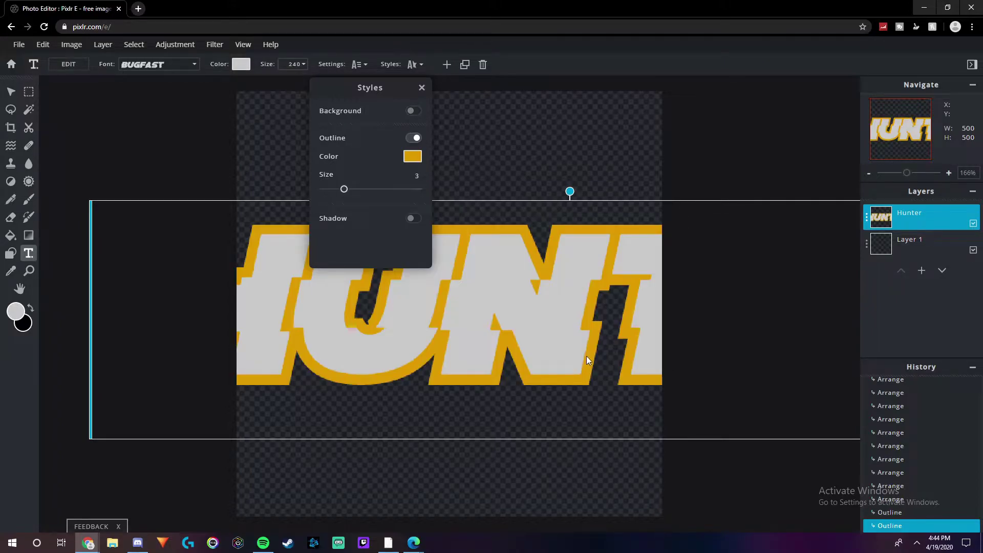
- Add a black shadow with an opacity of 87 to the Hunter text
click(411, 218)
click(412, 236)
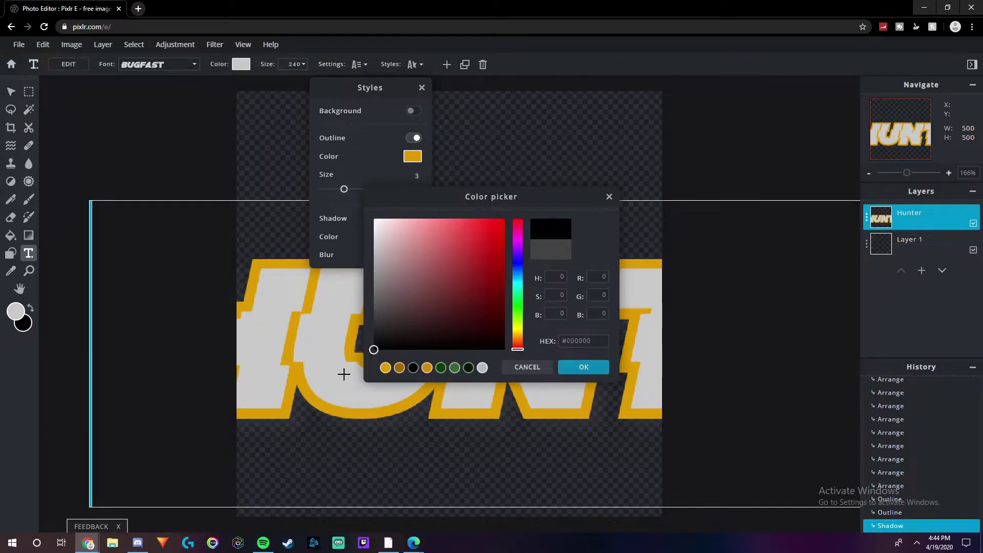
click(584, 367)
scroll(361, 217, down, 2)
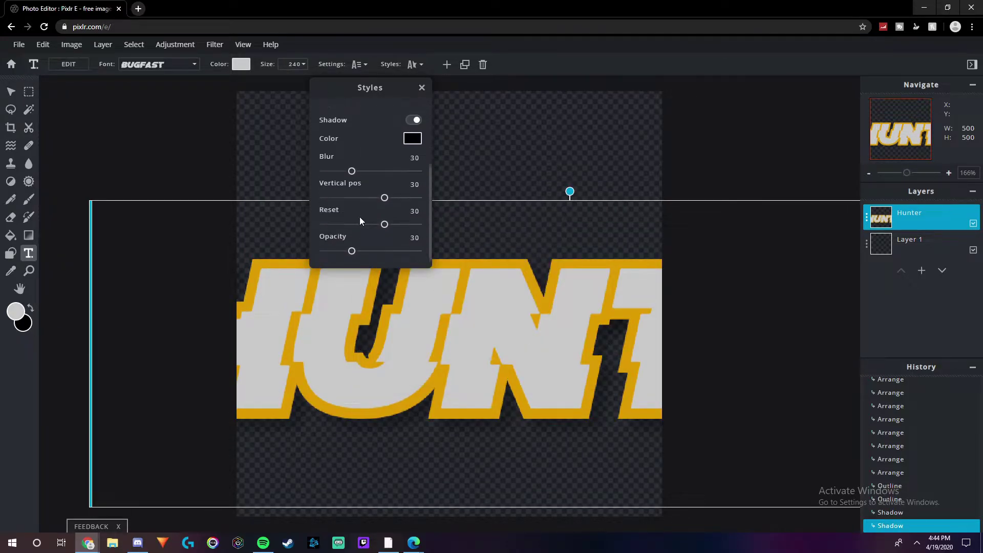
click(653, 173)
- Shift the Hunter text slightly sideways and rasterize its layer
drag(614, 253, 586, 256)
click(102, 44)
click(128, 150)
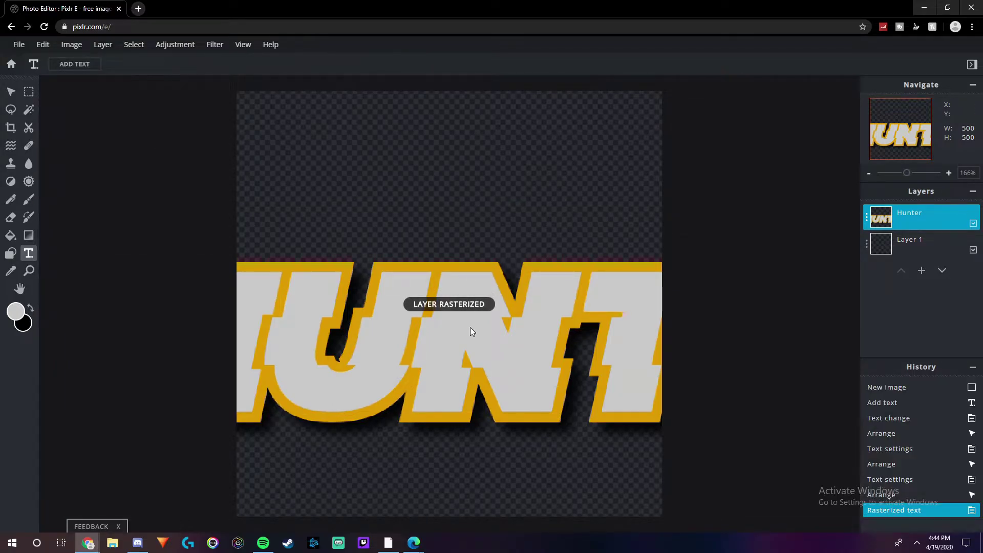
- Scale the rasterized Hunter layer down to about 435 × 140 px and centre it in the lower half of the canvas
click(903, 219)
click(11, 91)
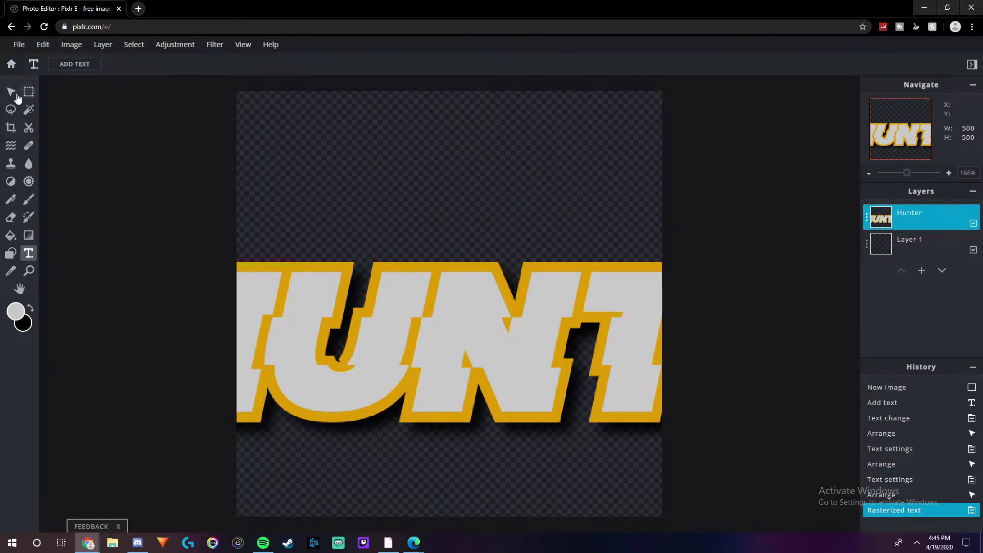
drag(63, 204, 394, 311)
drag(643, 417, 394, 353)
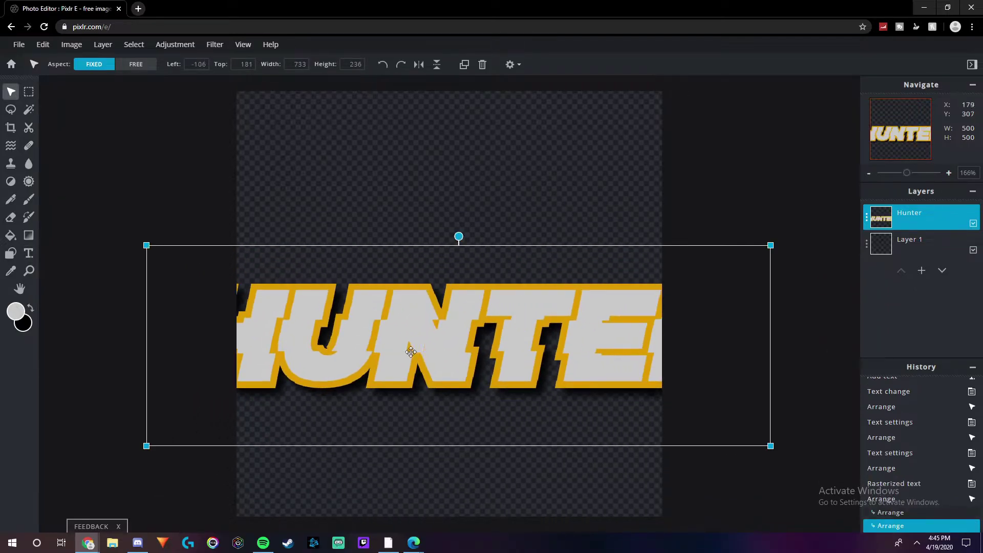
drag(768, 245, 559, 313)
drag(435, 398, 523, 382)
drag(636, 298, 611, 313)
drag(566, 357, 596, 343)
drag(639, 300, 624, 305)
drag(584, 366, 596, 358)
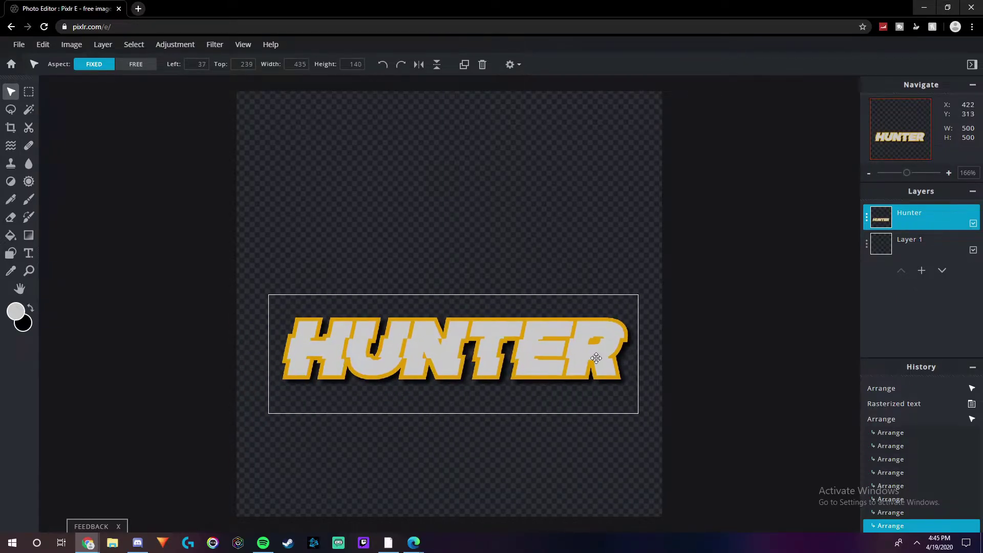
drag(0, 20, 0, 28)
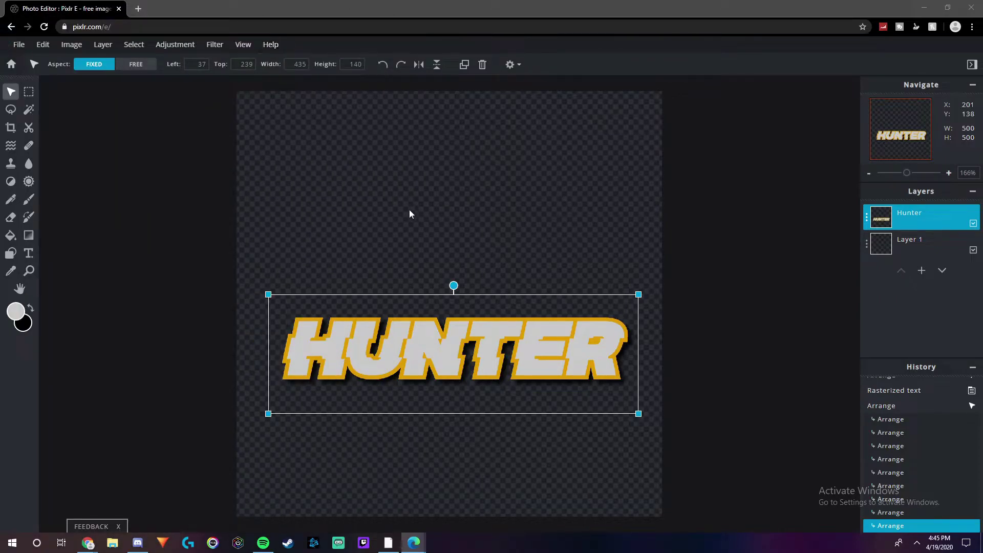
drag(473, 335, 470, 346)
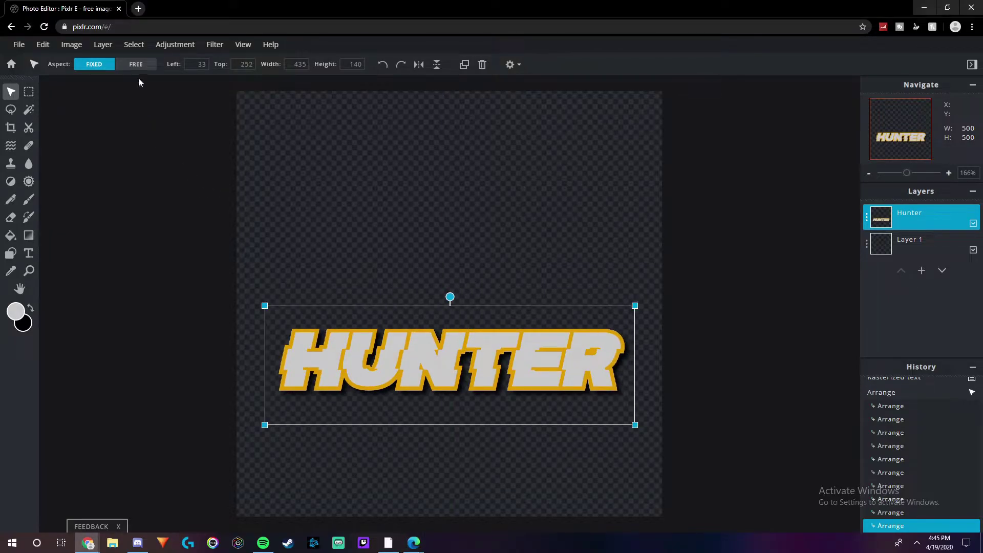
- Find a transparent Aura portrait through a Google Images search for "fortnite aura skin png" and bring it into the logo as a layer
click(138, 9)
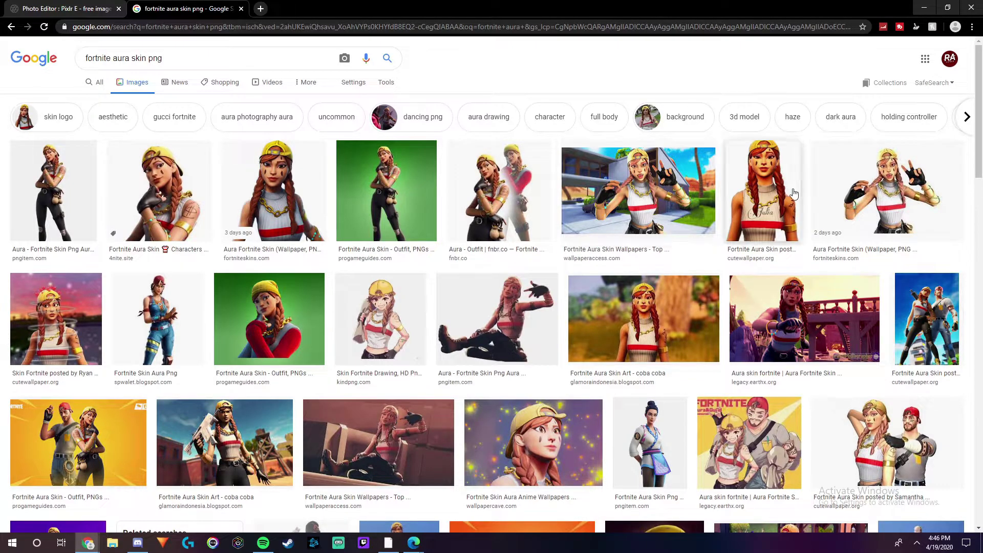
click(899, 197)
click(587, 59)
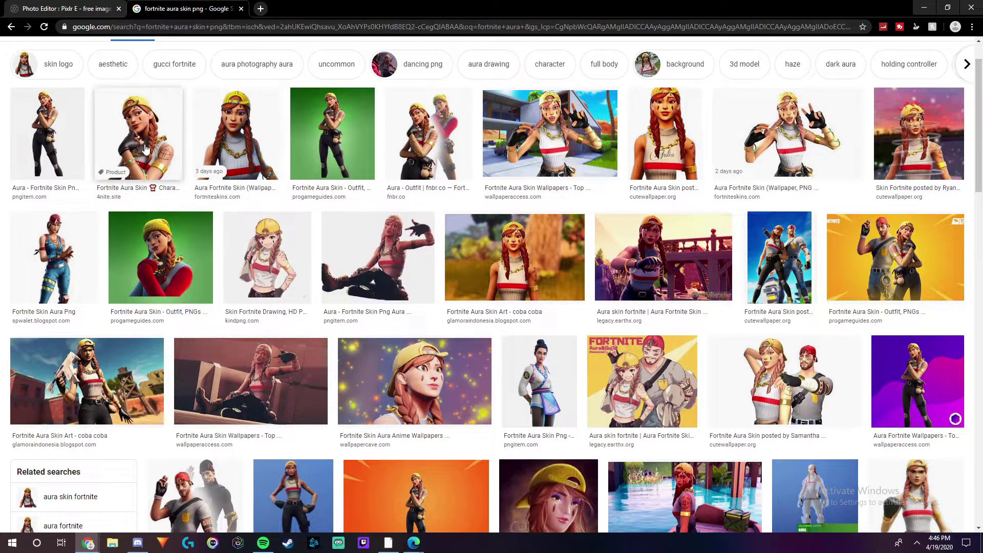
click(145, 147)
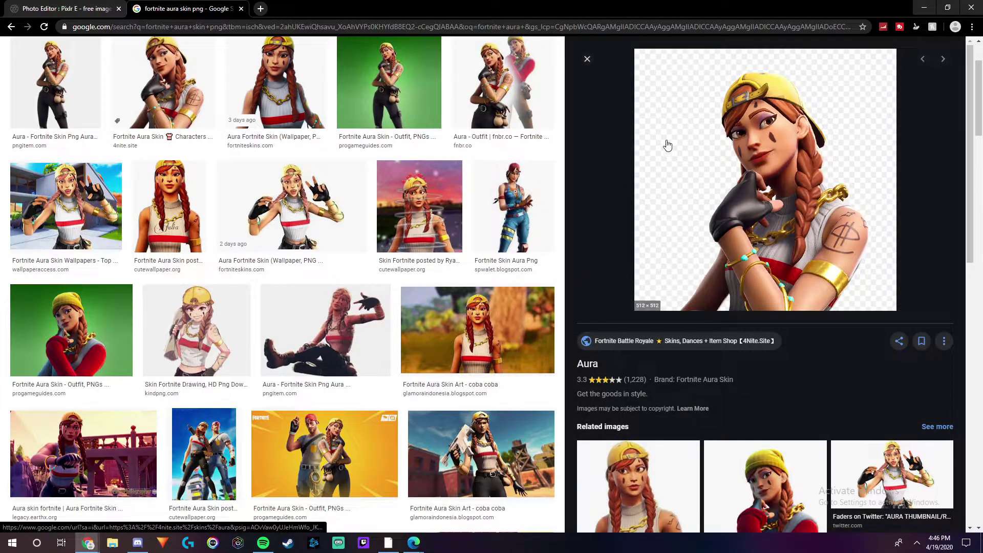
drag(0, 15, 0, 109)
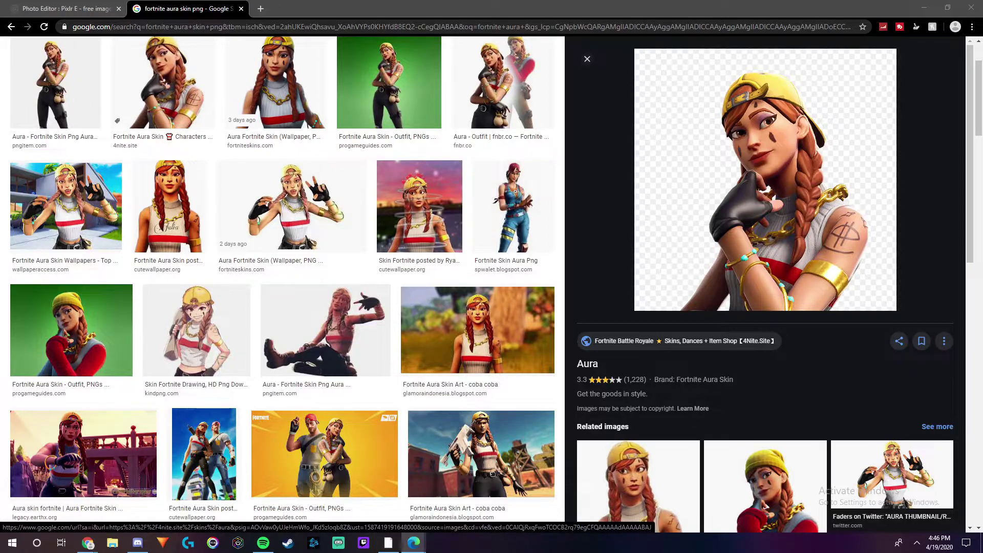
right_click(766, 136)
click(791, 253)
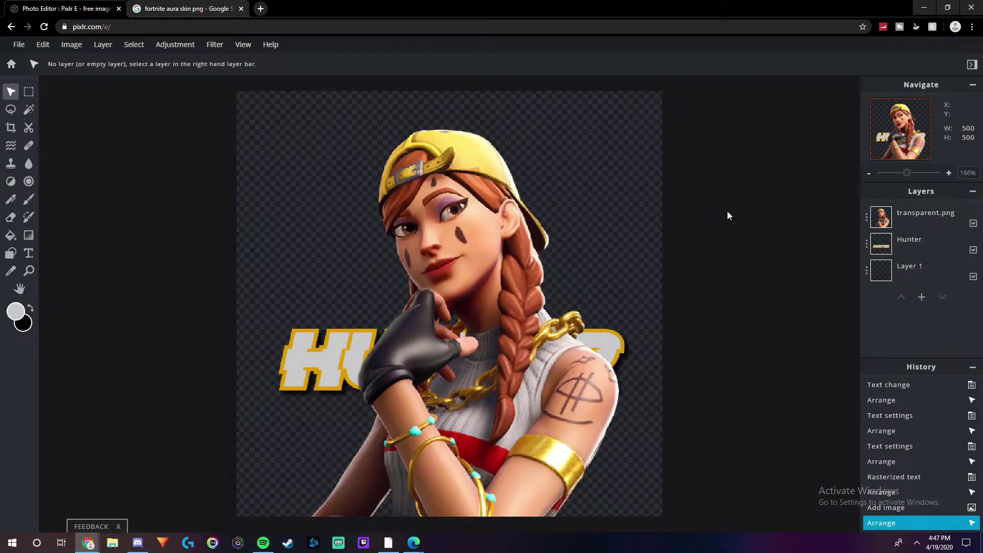
- Sharpen the transparent.png character layer by an amount of 5
click(462, 224)
click(176, 44)
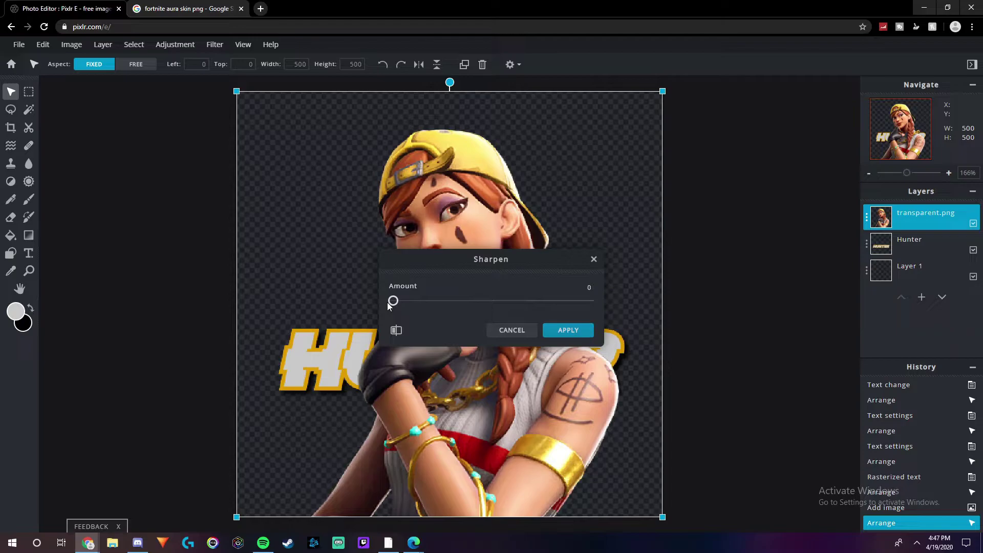
drag(392, 302, 403, 305)
click(573, 332)
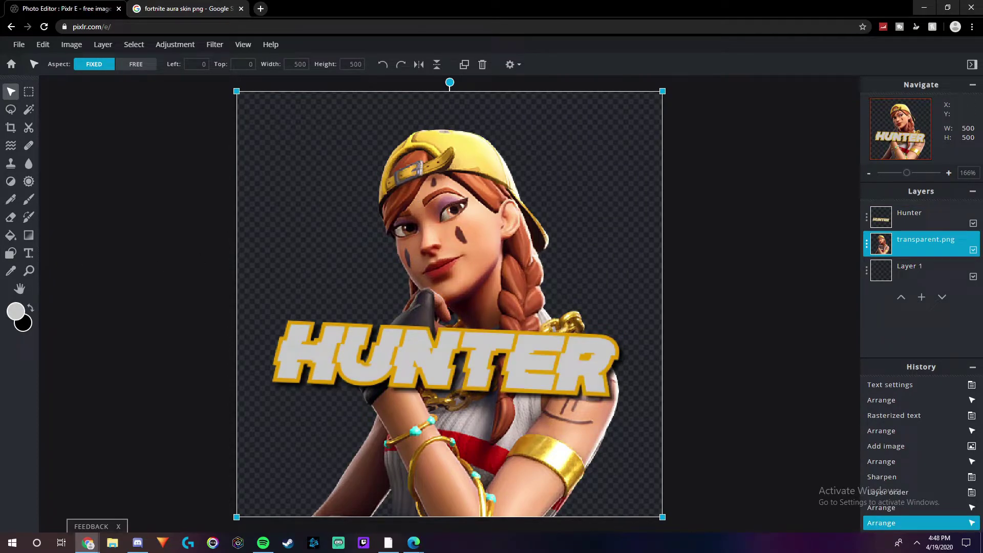
- Check the example logo's background, search Google Images for "fortnite map backdrop", and return to the logo
drag(0, 48, 307, 46)
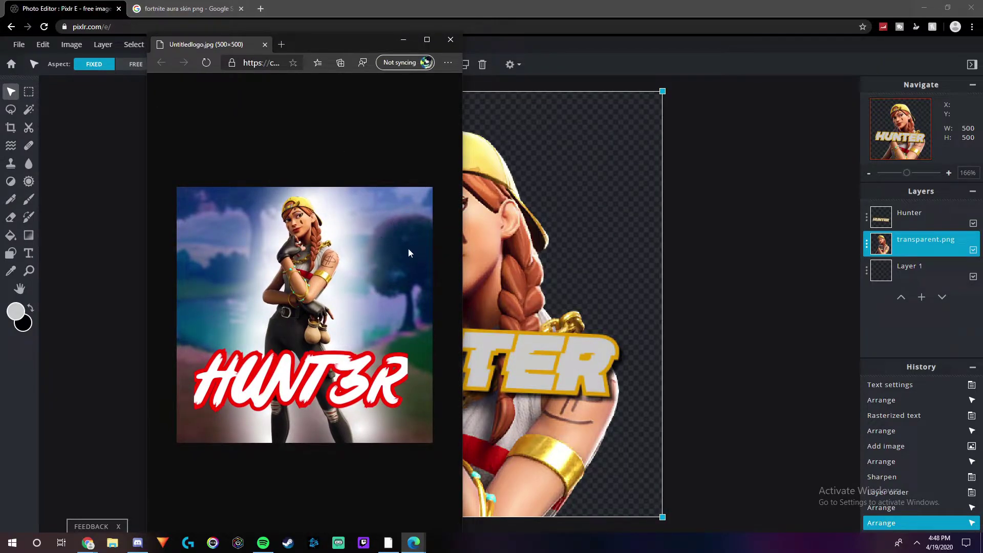
drag(360, 52, 1, 94)
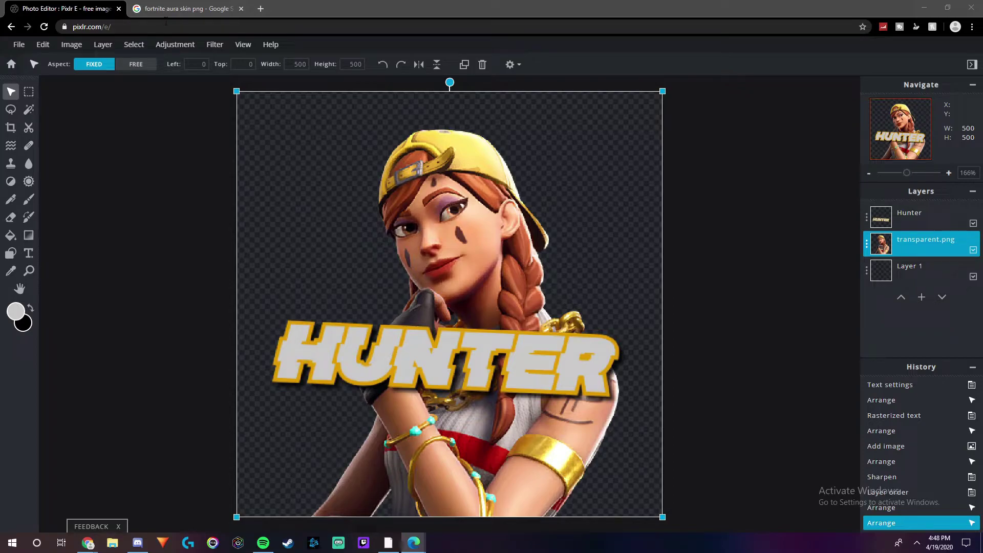
click(261, 9)
text(fortnite ma)
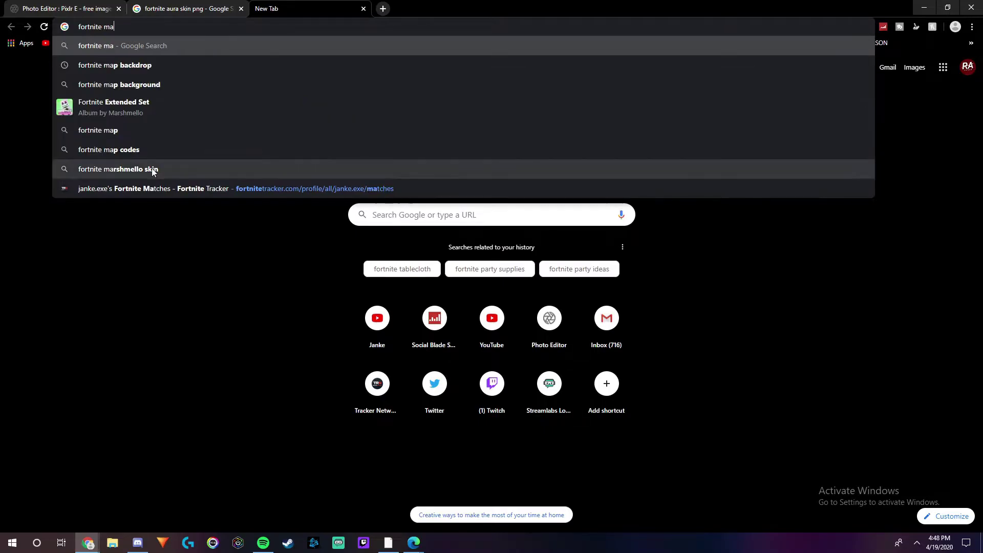
click(118, 66)
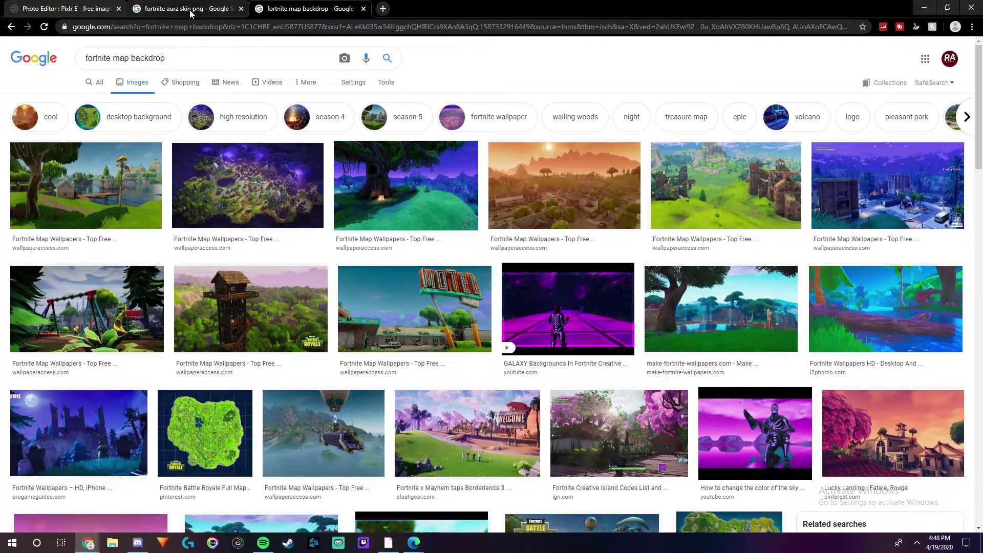
click(190, 11)
key(ctrl+shift+Tab)
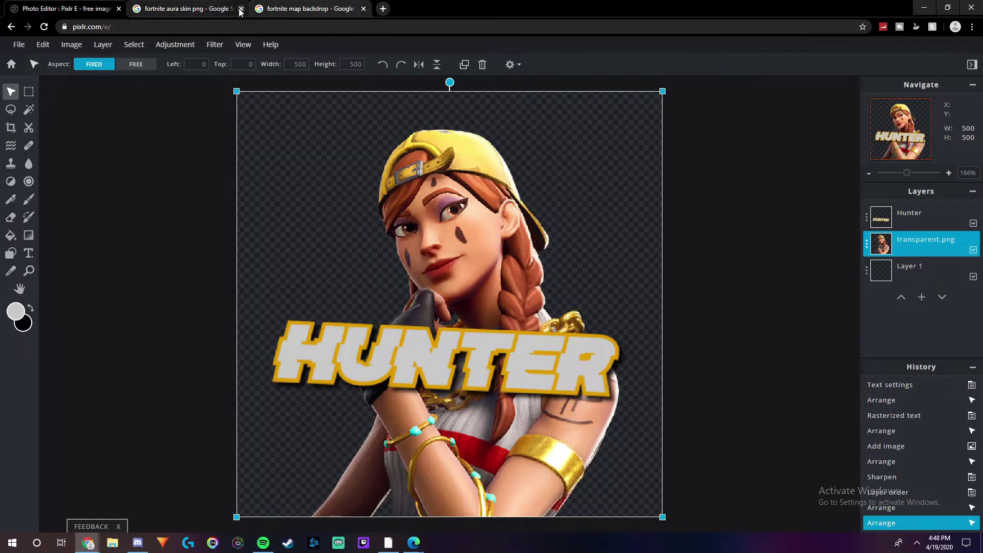
- Copy the address of the orange sunset map wallpaper from the Google Images results and add it to the logo as a repositioned image layer
click(240, 9)
click(209, 5)
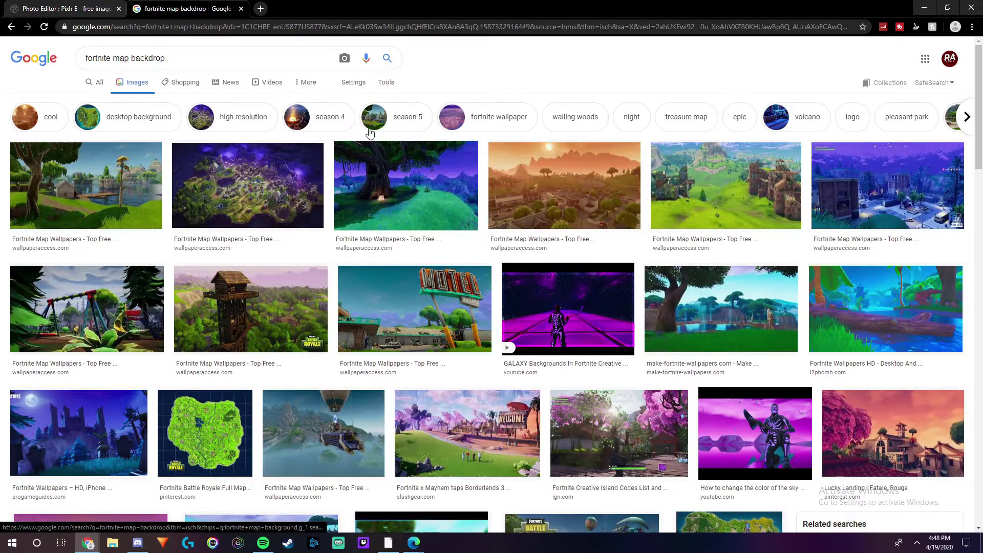
click(535, 171)
right_click(647, 159)
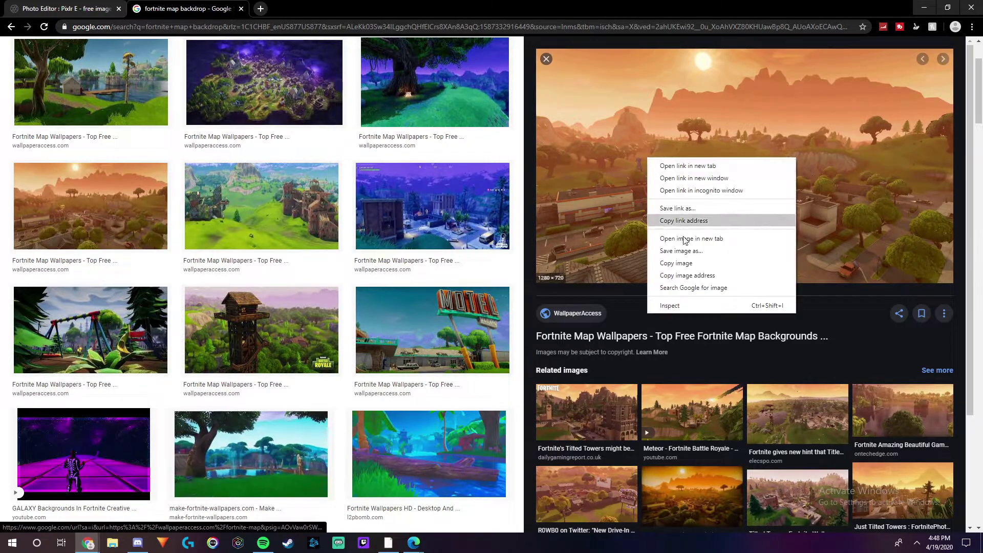
click(698, 277)
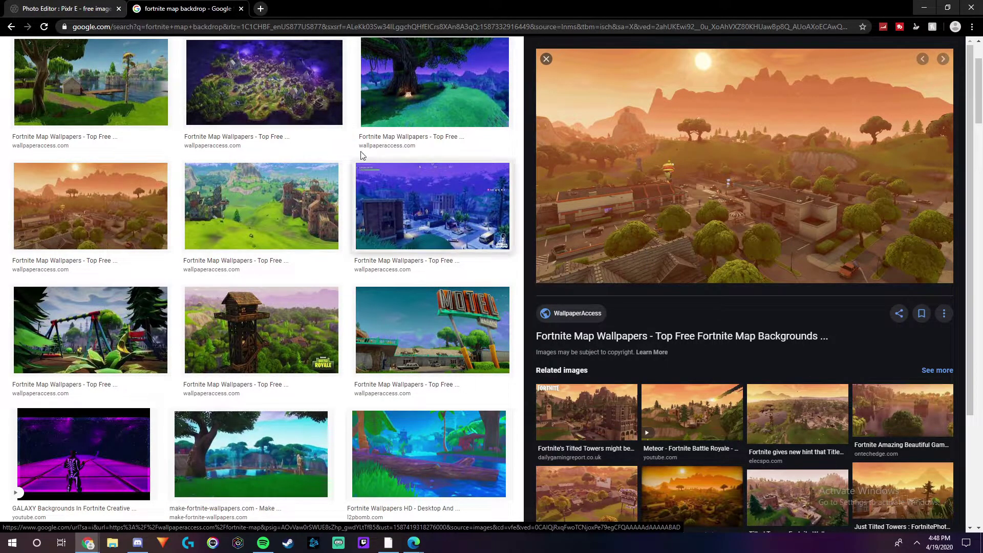
click(89, 5)
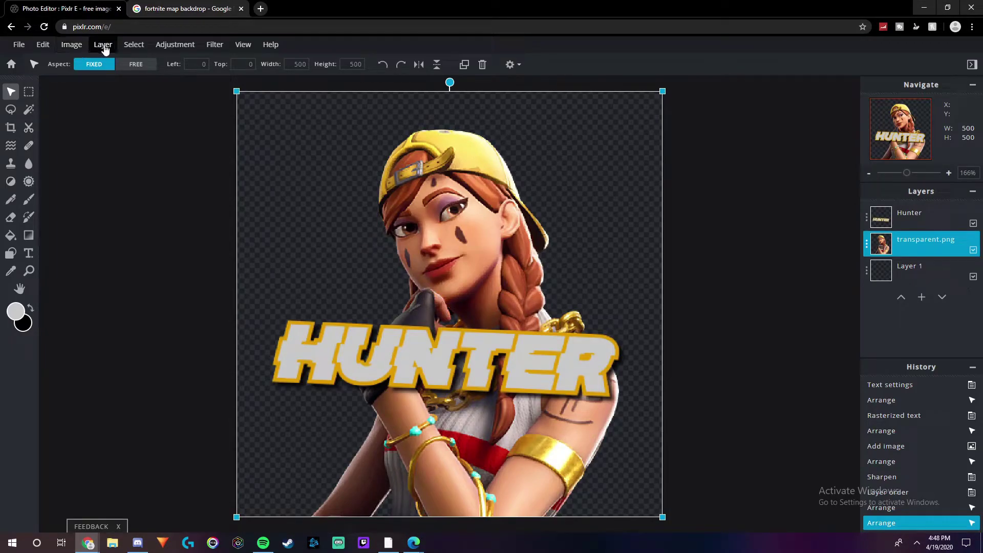
drag(474, 325, 489, 306)
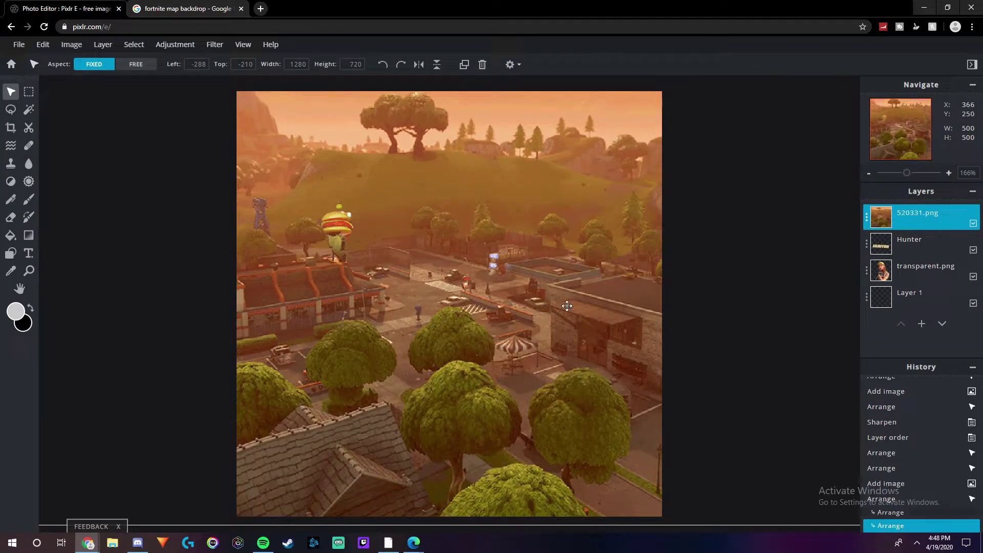
click(674, 527)
- Move the 520331.png backdrop layer below transparent.png in the layer order
drag(899, 262, 915, 219)
drag(909, 269, 916, 245)
click(916, 270)
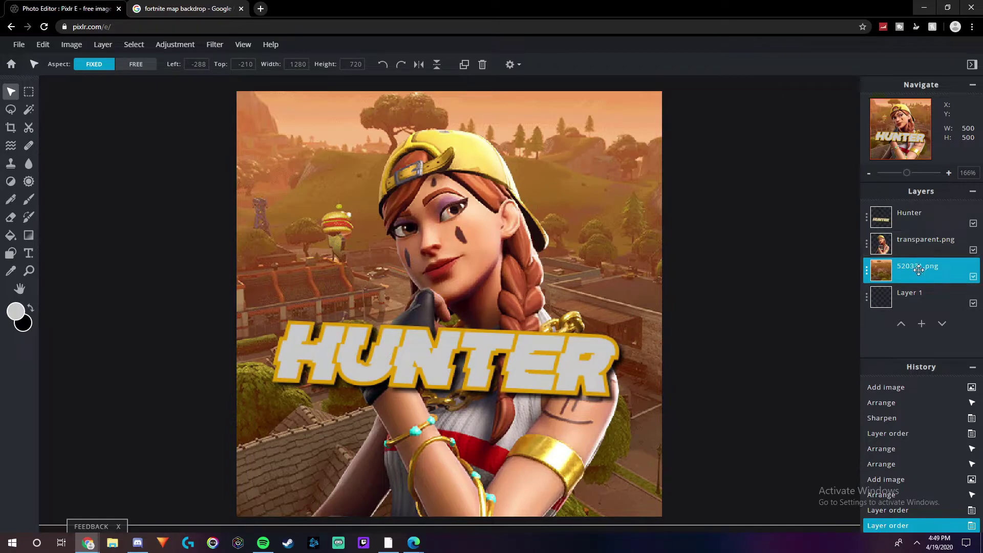
- Blur the 520331.png backdrop layer by an amount of about 24 and apply a Hue & Saturation adjustment to it
click(165, 47)
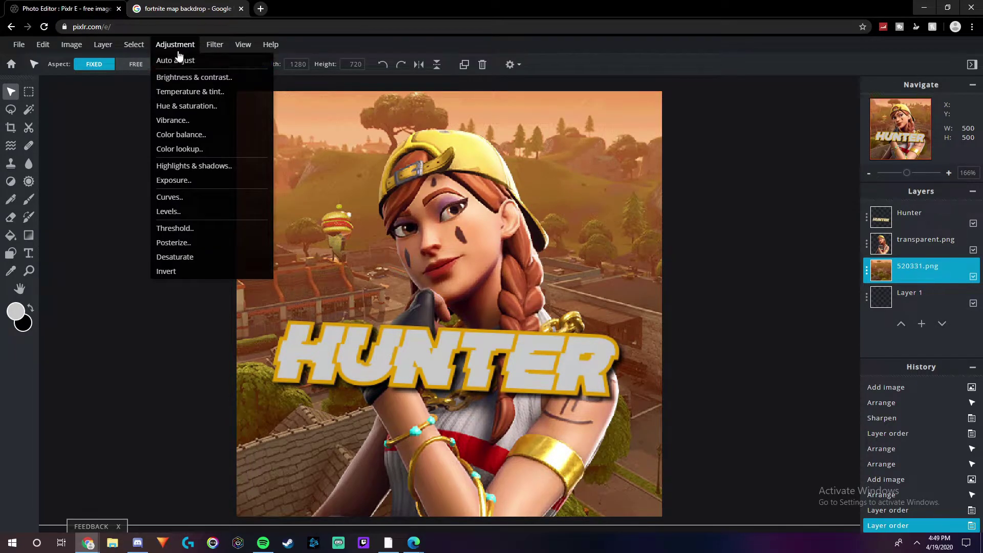
mouse_move(207, 46)
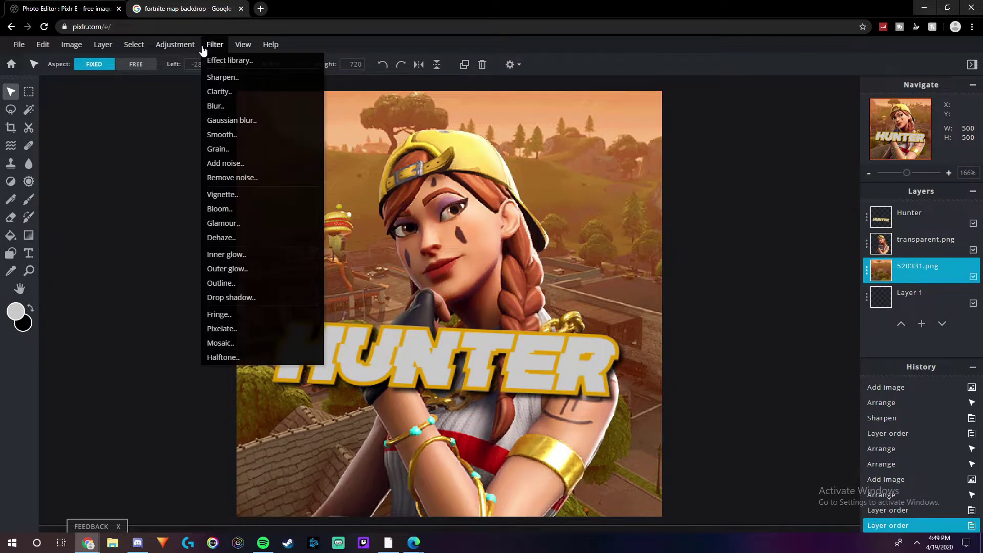
click(210, 108)
drag(393, 301, 446, 302)
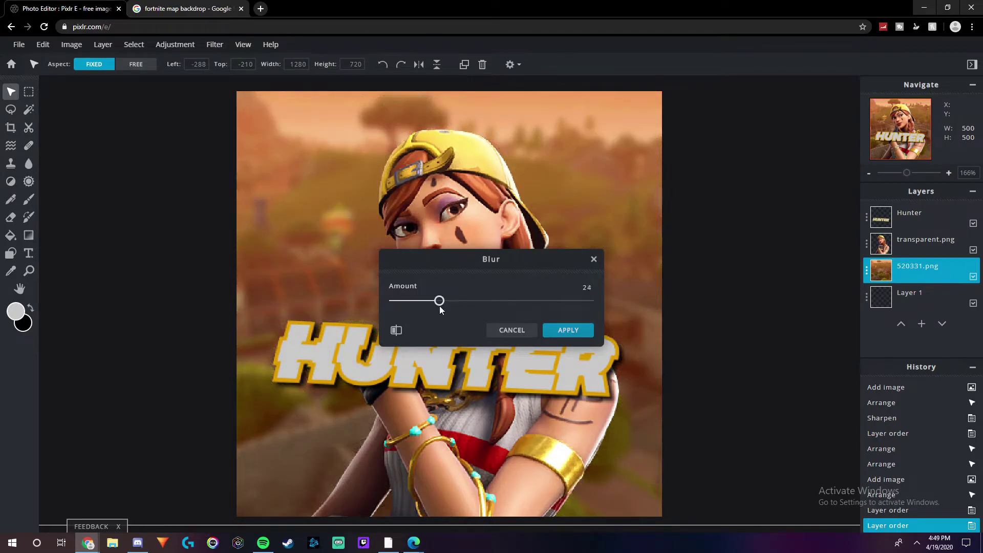
click(580, 332)
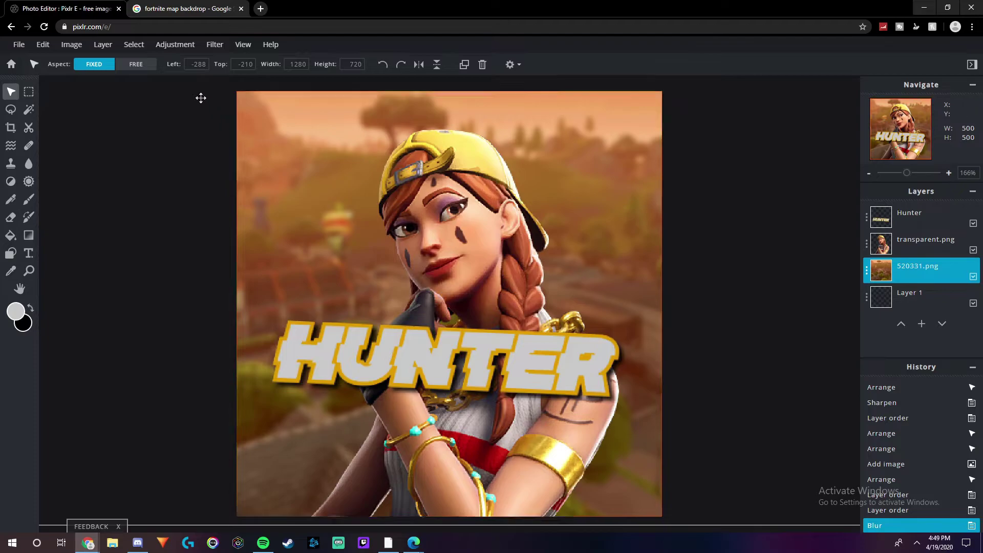
click(179, 46)
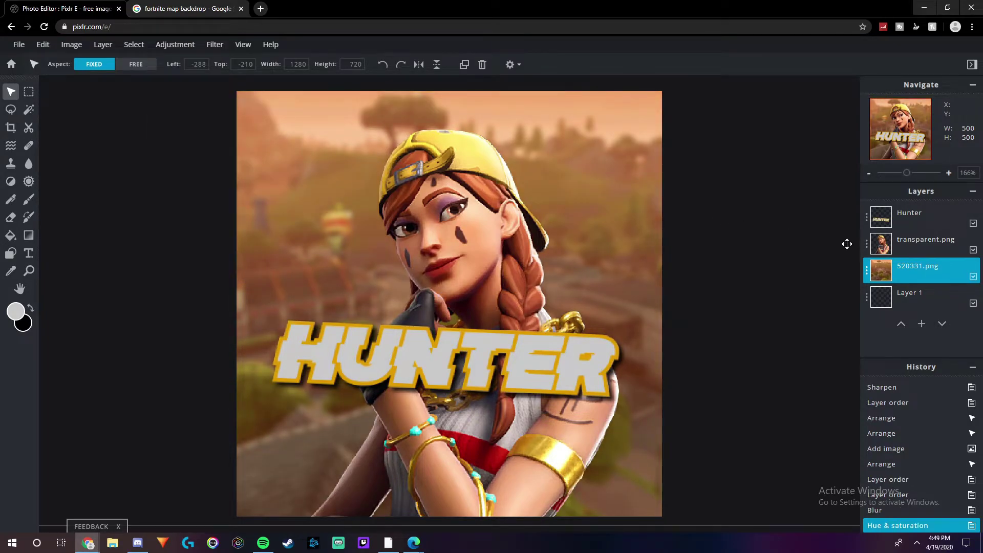
- Add an empty layer and set up a soft brush with a size of 259 px and a softness of 70%
click(921, 324)
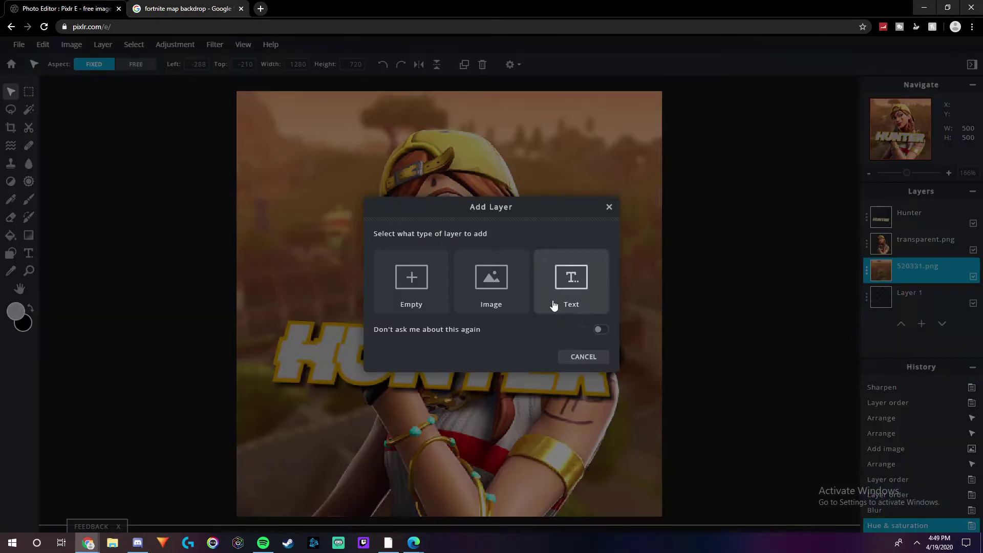
click(413, 288)
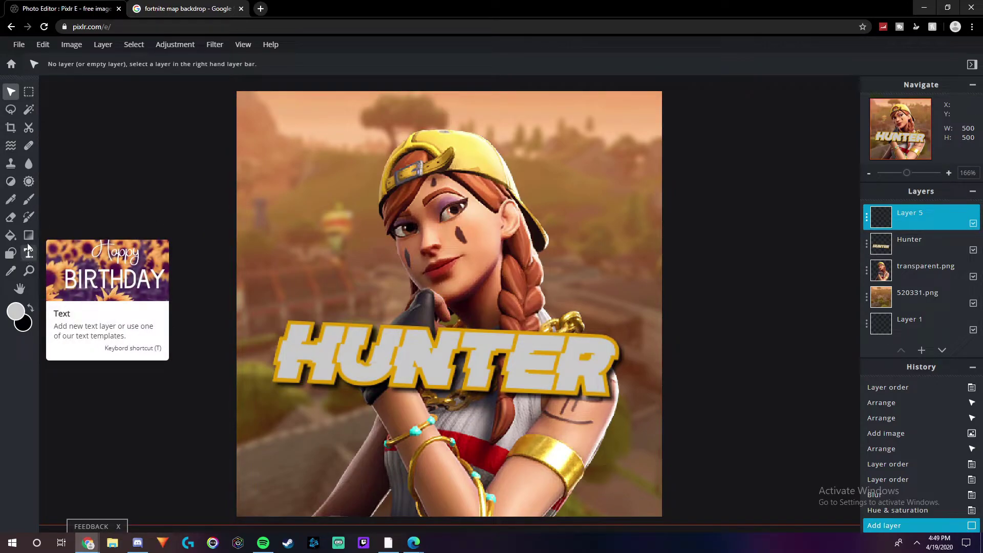
click(10, 235)
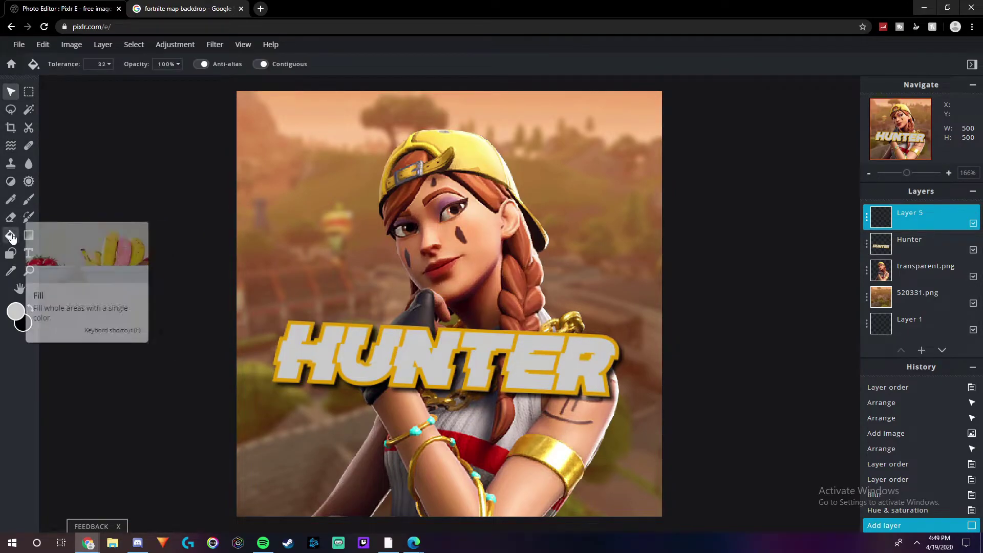
click(29, 199)
click(78, 63)
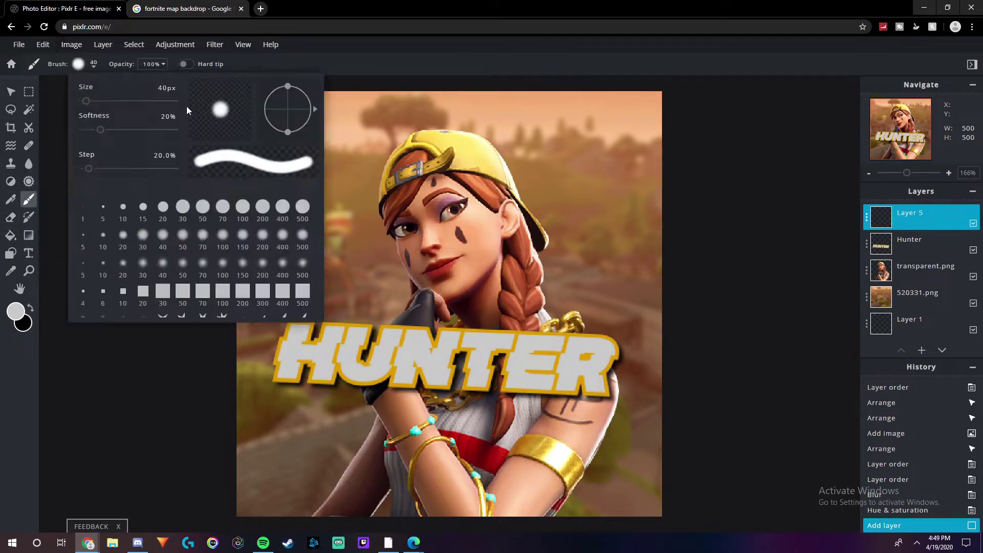
drag(84, 98, 150, 140)
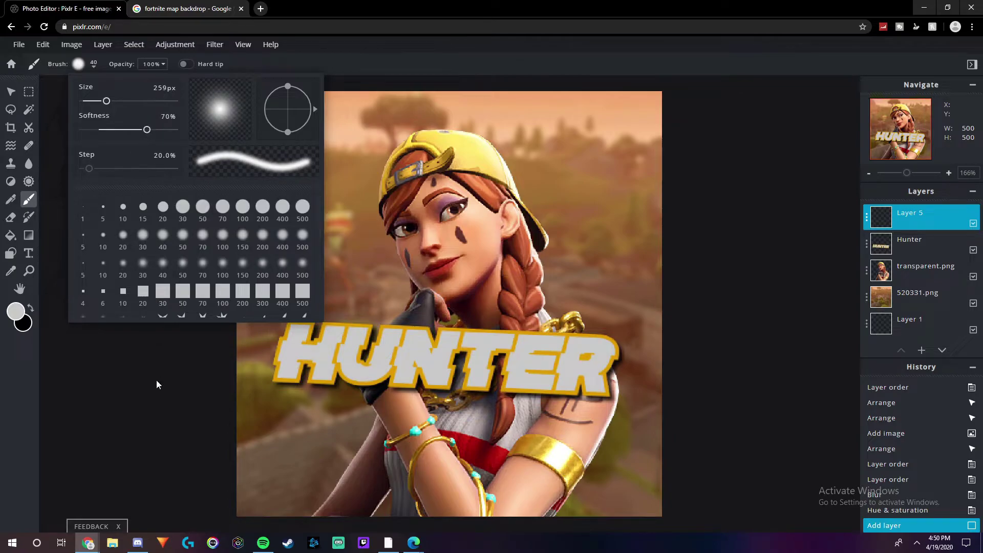
click(155, 380)
- Paint a soft light-grey glow over the character on Layer 5 and move that layer directly beneath transparent.png
mouse_move(419, 169)
mouse_down()
mouse_move(395, 193)
mouse_move(404, 226)
mouse_move(439, 270)
mouse_move(441, 294)
mouse_move(420, 311)
mouse_move(395, 372)
mouse_move(406, 443)
mouse_move(376, 482)
mouse_move(348, 497)
mouse_move(459, 426)
mouse_move(445, 488)
mouse_move(520, 494)
mouse_move(570, 431)
mouse_move(586, 386)
mouse_move(507, 321)
mouse_move(513, 245)
mouse_move(479, 165)
mouse_move(452, 152)
mouse_move(418, 158)
mouse_move(433, 218)
mouse_move(504, 312)
mouse_move(485, 376)
mouse_move(586, 365)
mouse_move(309, 355)
mouse_up()
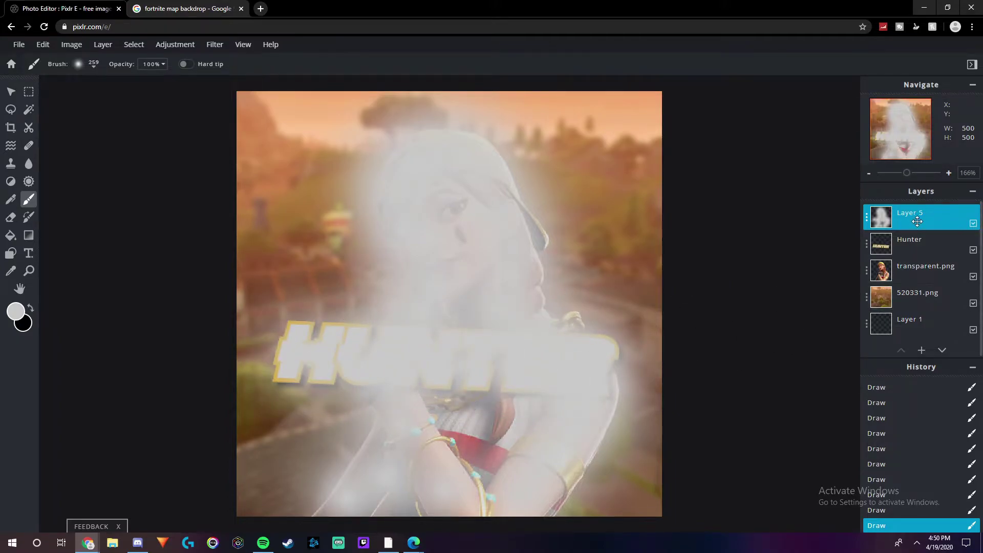
drag(917, 222, 923, 283)
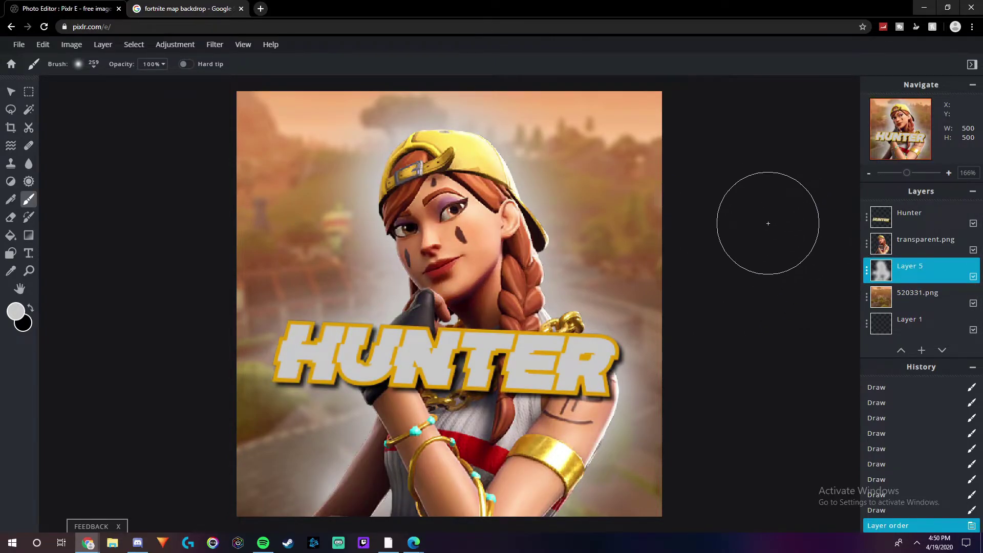
- Start a second blank 500 × 500 px image and review the Trop1cal.png example logo in the Edge window
key(alt+Tab)
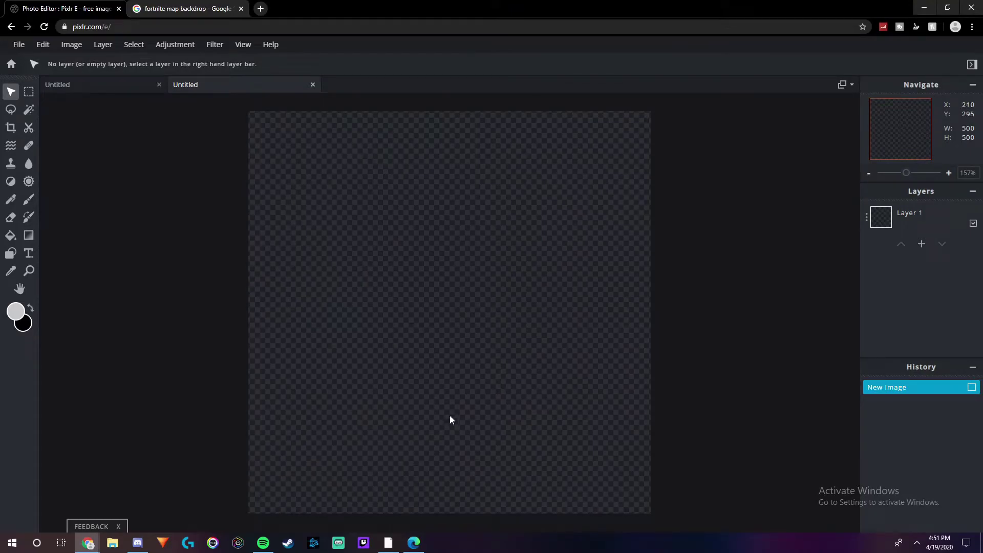
click(413, 541)
drag(1, 67, 844, 18)
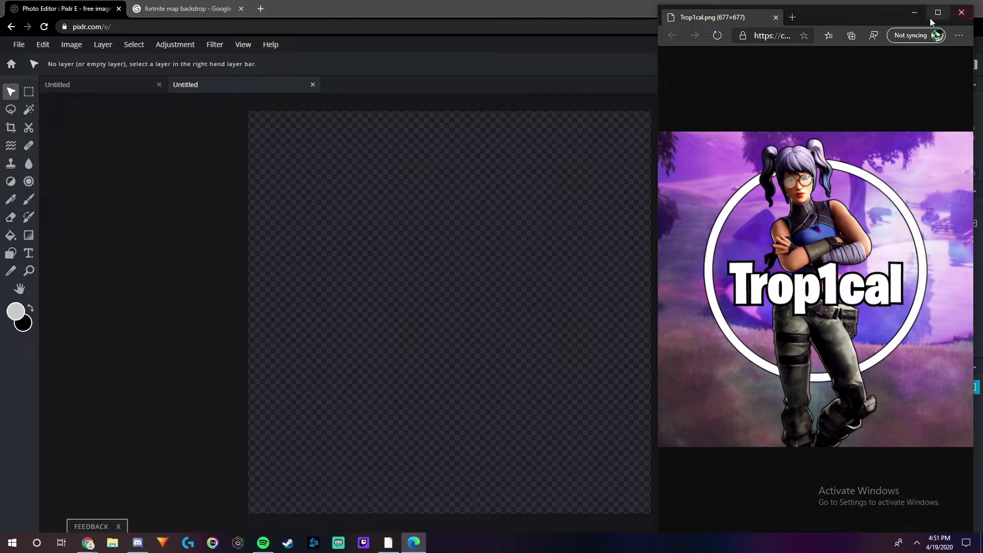
click(912, 12)
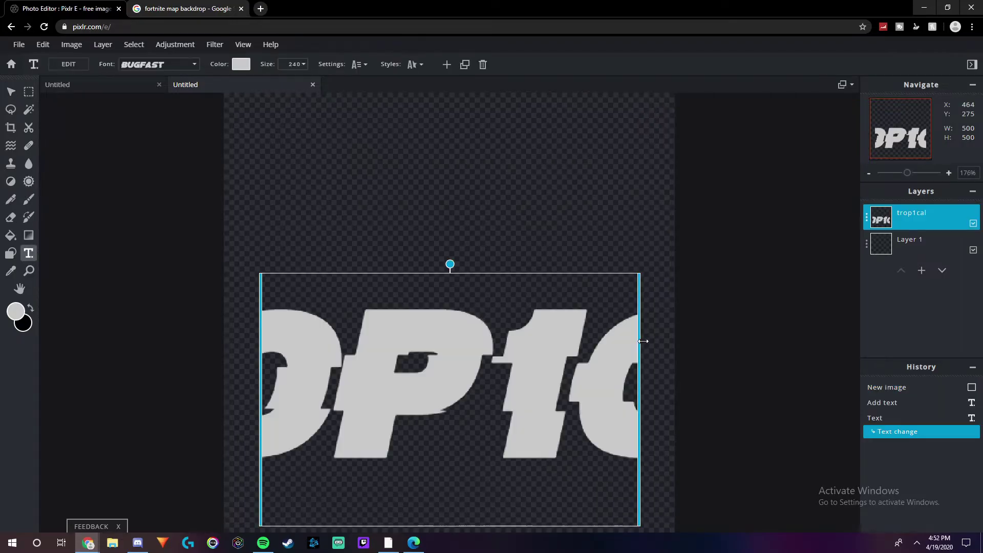
- Add "trop1cal" text in the Bugfast font at size 240 and move it so its first letters lie in the canvas's lower half
drag(643, 329, 759, 330)
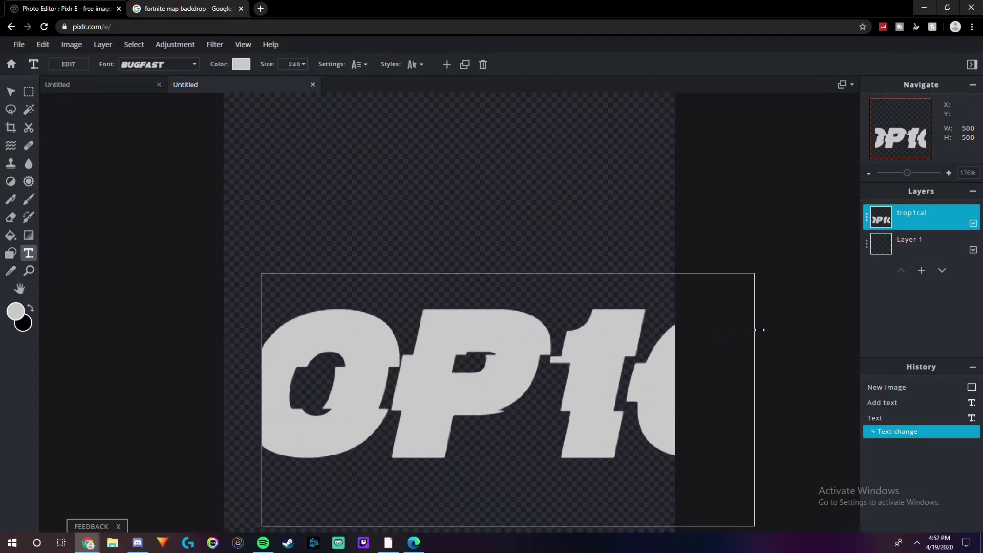
drag(318, 376, 606, 357)
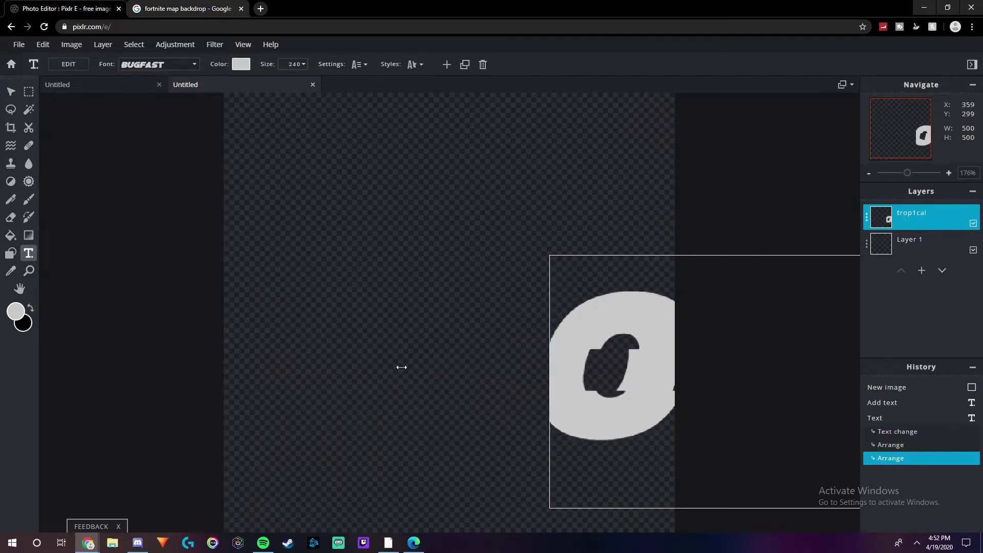
drag(446, 366, 31, 375)
drag(228, 369, 637, 364)
drag(447, 360, 255, 372)
drag(439, 363, 384, 368)
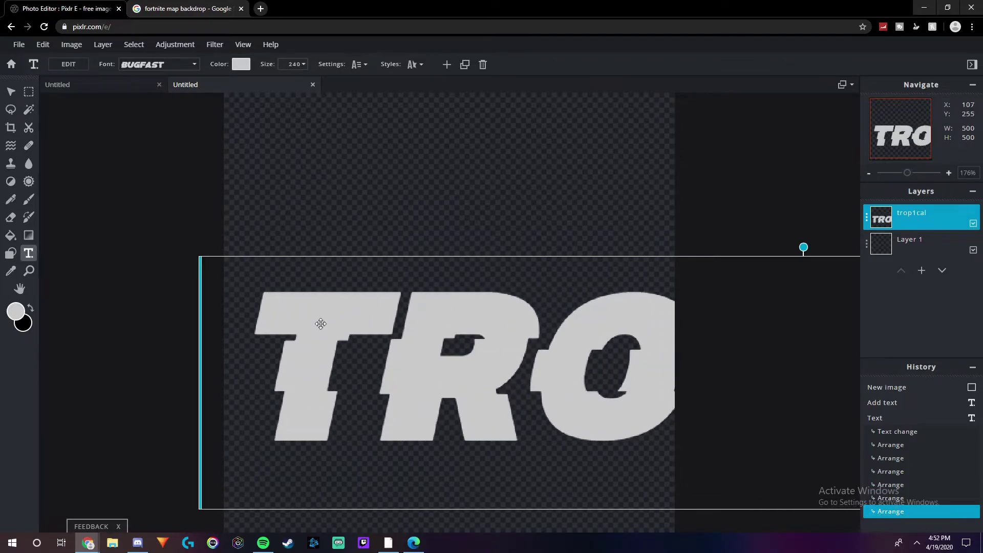
- Give the trop1cal text an outline in purple #5C00D4
click(413, 65)
click(412, 139)
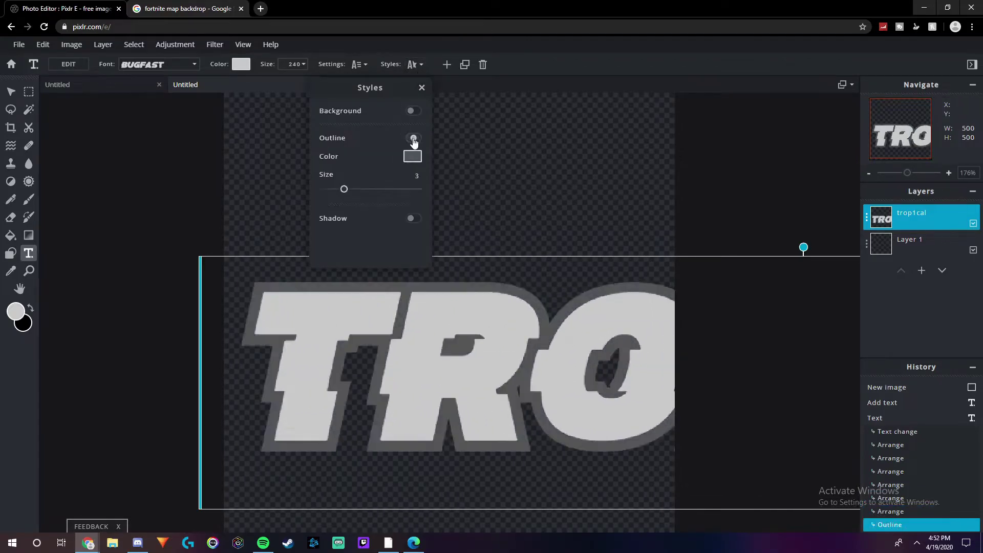
click(412, 157)
drag(518, 279, 518, 253)
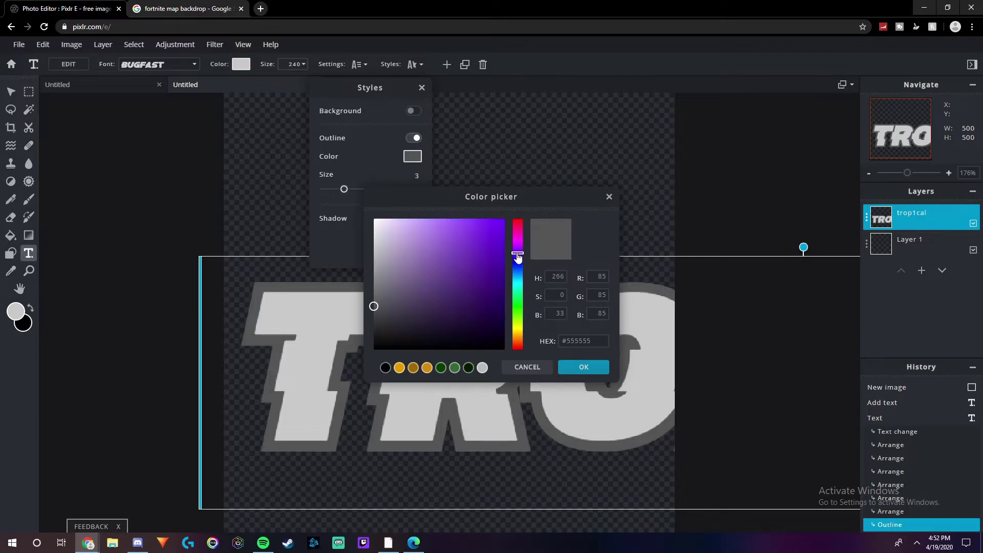
click(502, 248)
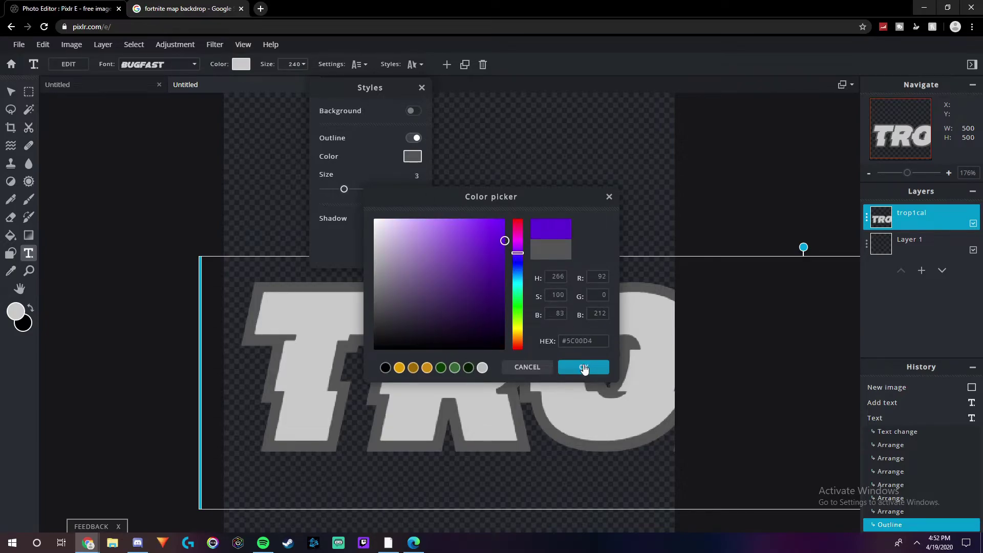
click(583, 368)
- Give the trop1cal text a black shadow with an opacity of 76
click(411, 219)
click(404, 238)
drag(377, 333, 374, 350)
click(586, 371)
scroll(359, 230, down, 2)
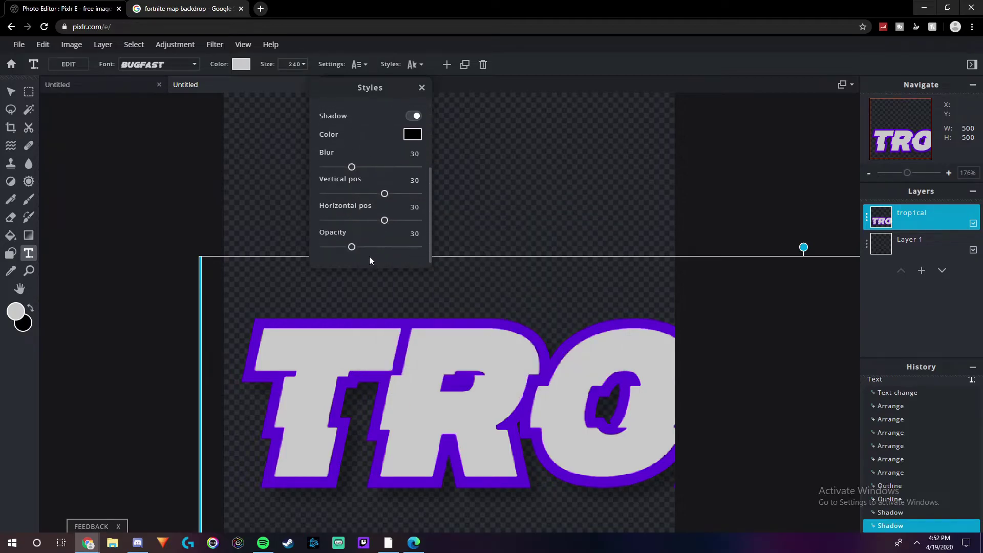
drag(351, 248, 397, 251)
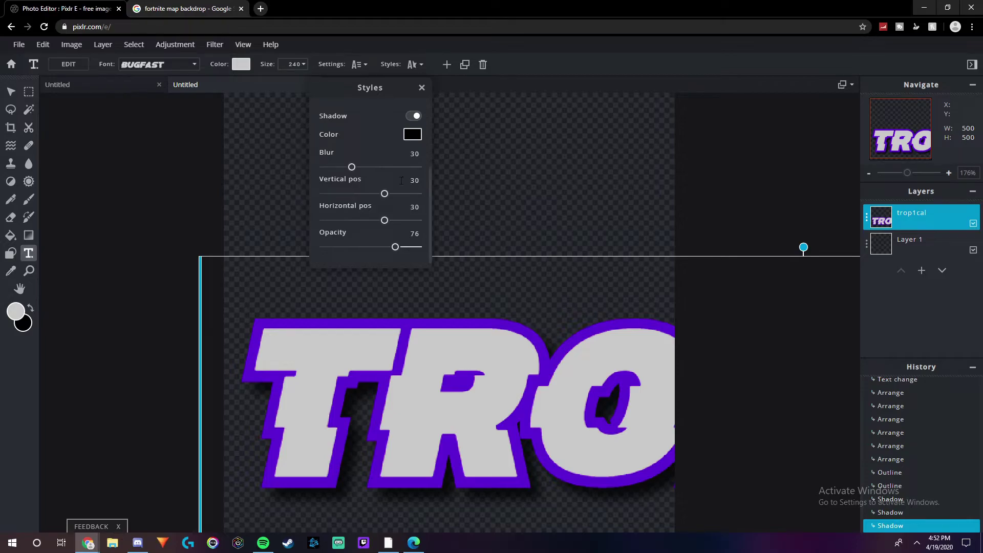
click(723, 177)
- Shift the trop1cal text slightly to the left and rasterize its layer
drag(659, 317, 619, 310)
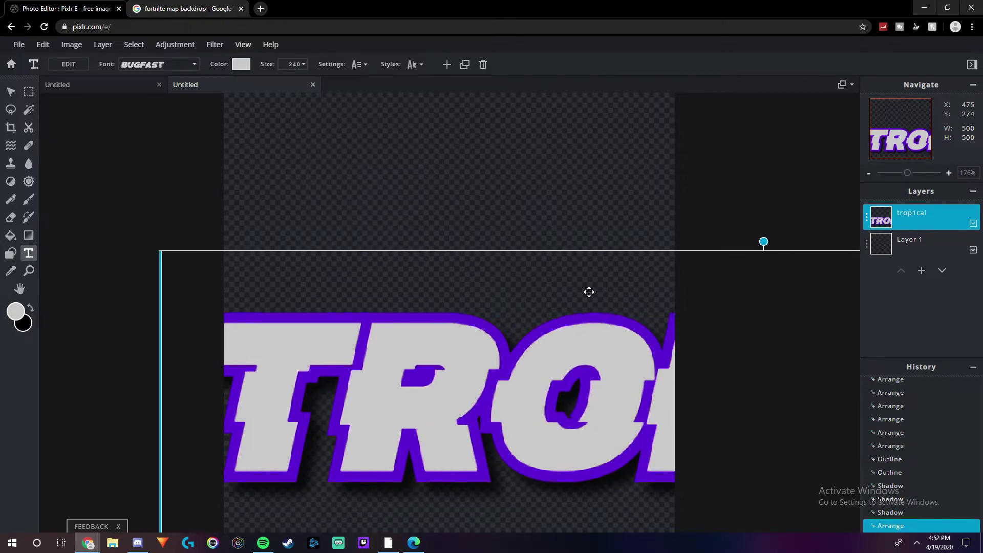
click(103, 44)
click(138, 149)
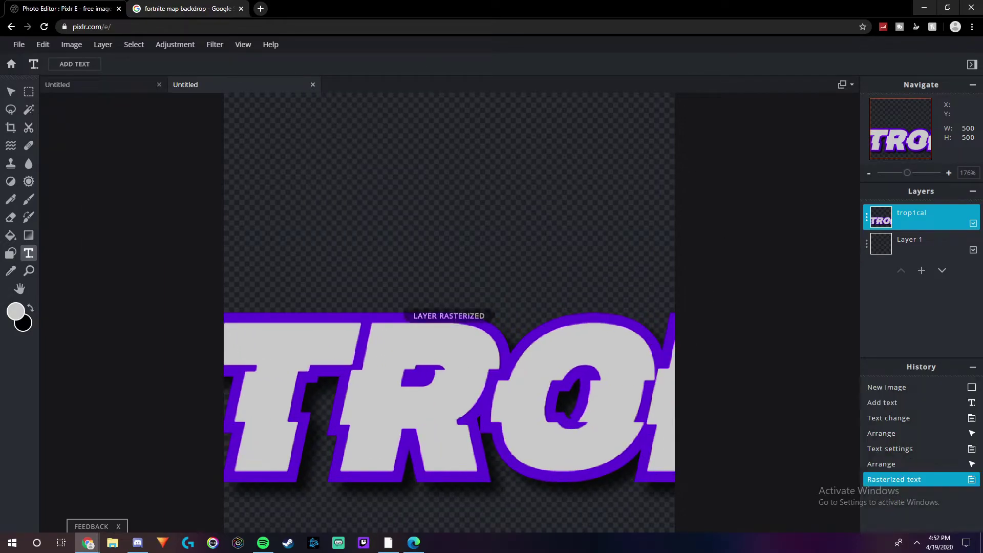
- Scale the rasterized trop1cal layer down to about 468 × 97 px with a slight tilt and centre it just below the canvas's middle
click(11, 91)
drag(344, 360, 362, 347)
drag(182, 237, 542, 379)
drag(645, 410, 391, 329)
drag(391, 329, 377, 322)
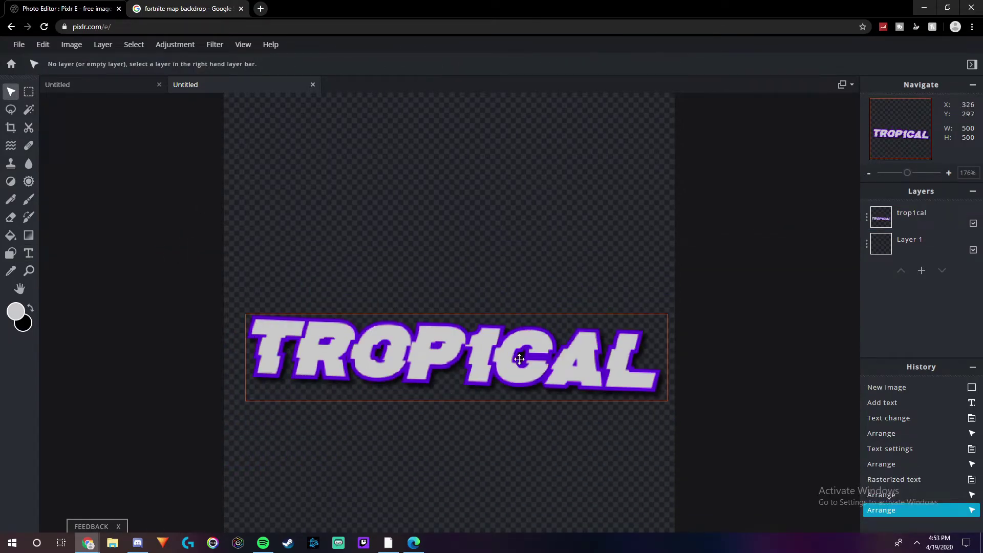
mouse_move(519, 359)
mouse_down()
mouse_move(521, 347)
mouse_move(512, 347)
mouse_up()
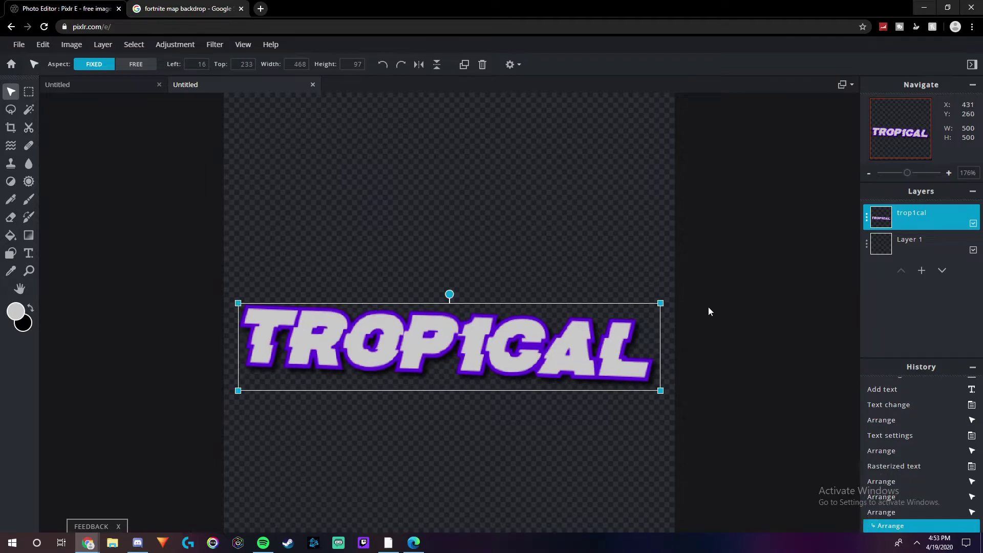
- Search Google for "crystal skin png"
click(198, 7)
click(225, 26)
text(cry)
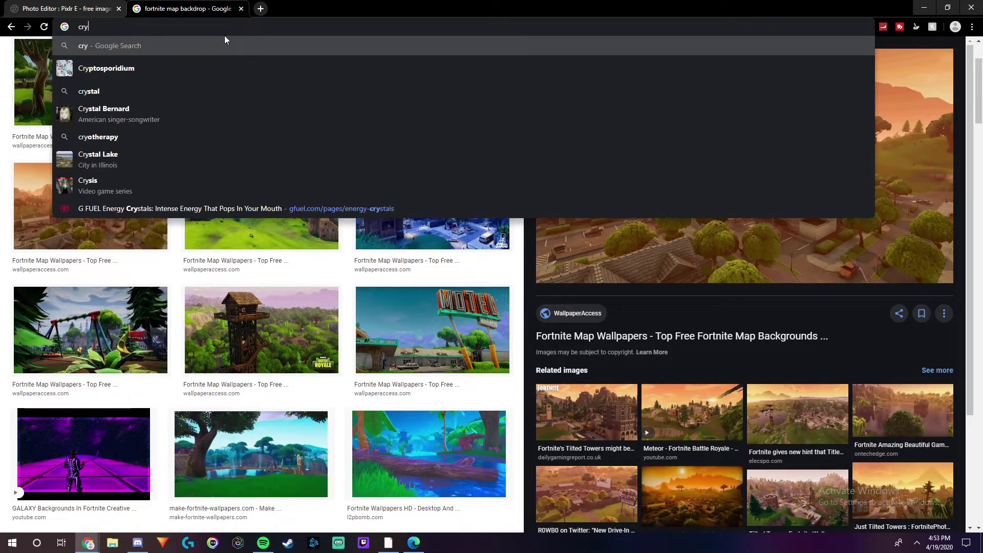
text(stal skin)
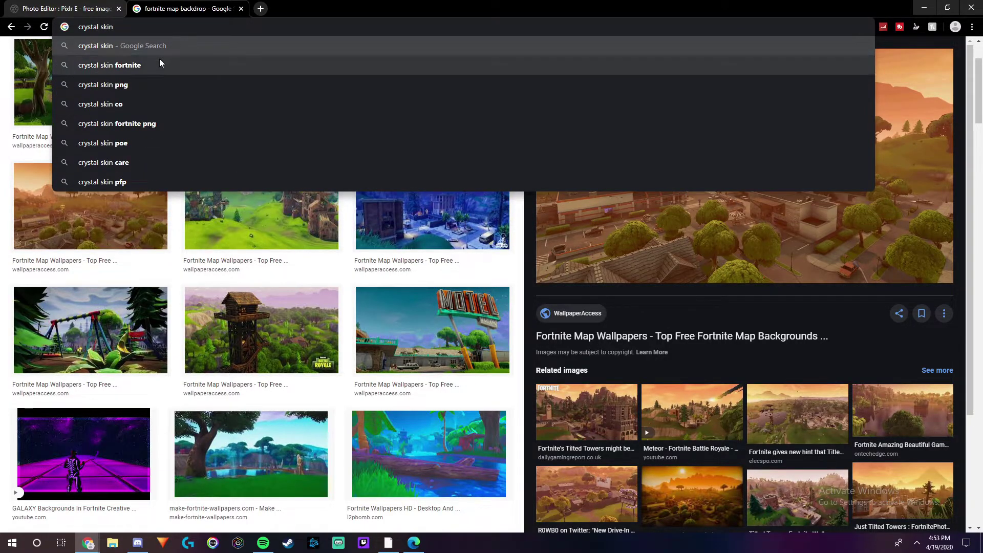
click(154, 85)
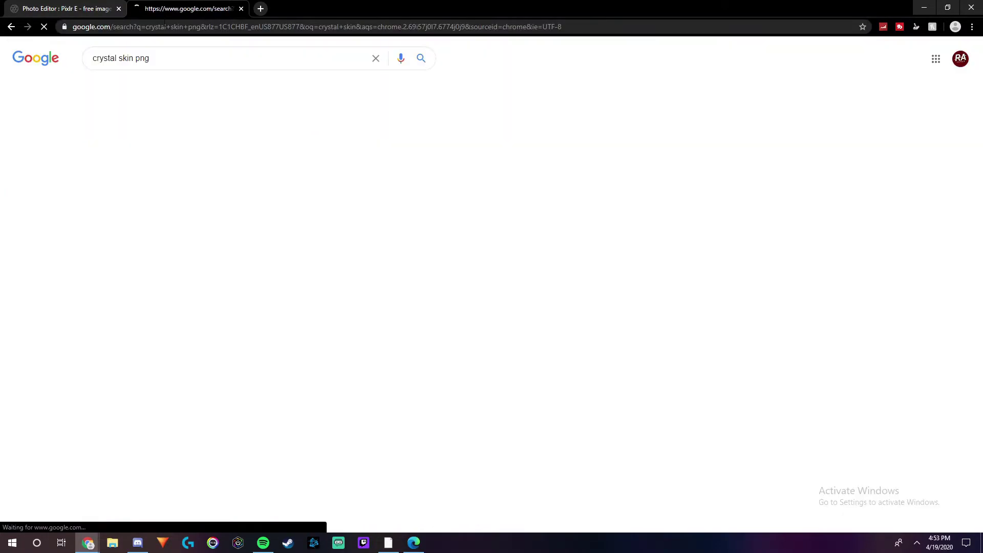
- Find the fnbr.co Crystal outfit picture among the image results and copy its image address
click(145, 90)
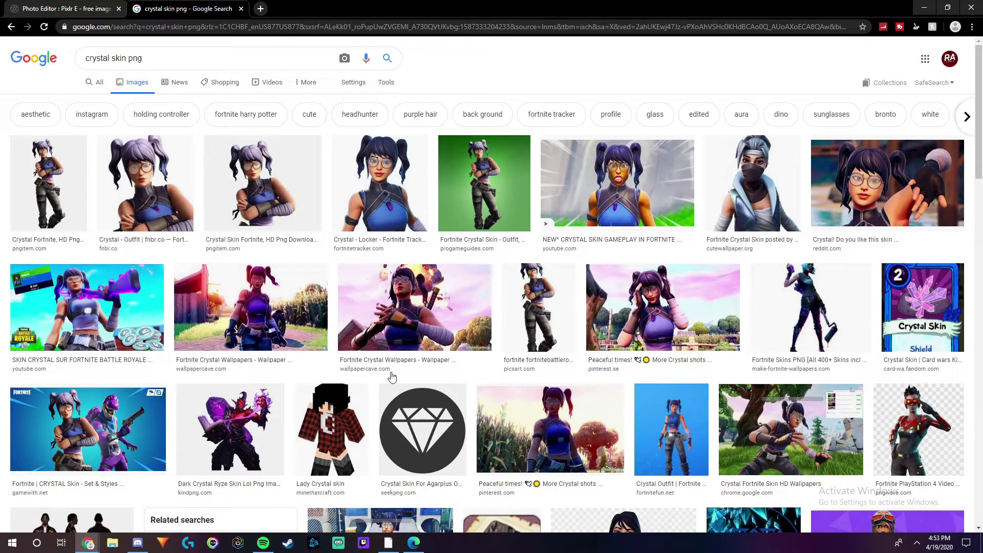
click(413, 542)
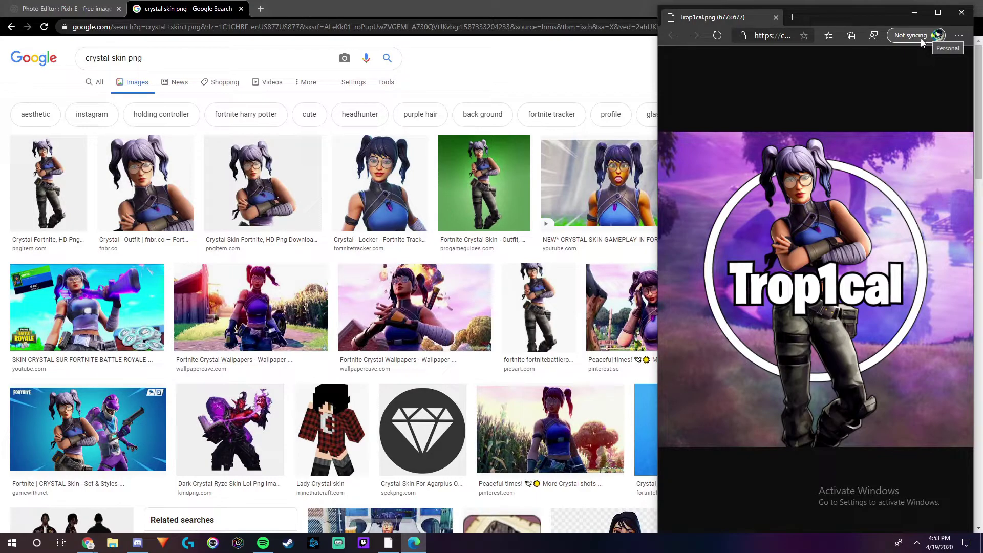
click(914, 13)
click(126, 182)
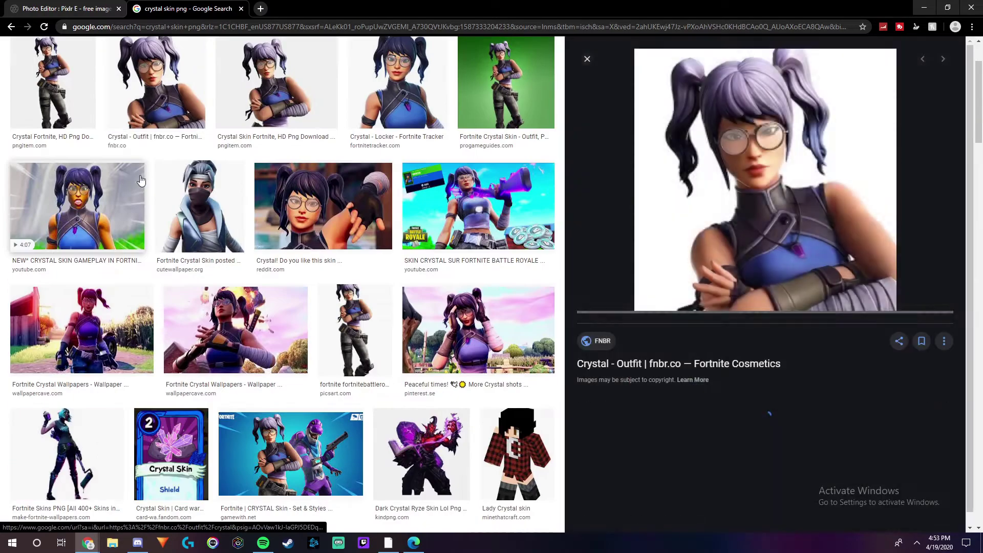
right_click(687, 200)
click(760, 319)
- Add the copied Crystal picture to the Pixlr logo as a URL layer, fit it over the canvas and place it beneath the trop1cal layer
click(113, 4)
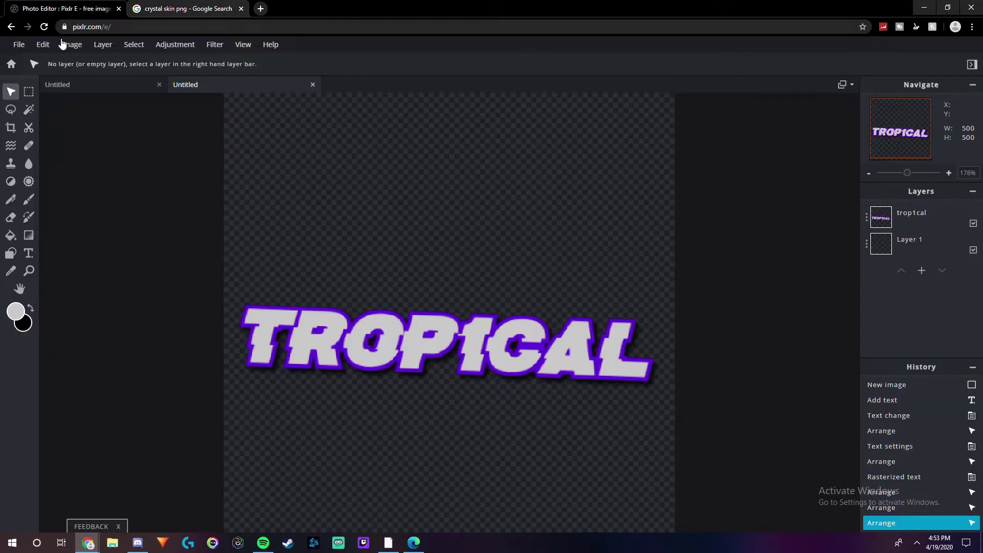
click(39, 46)
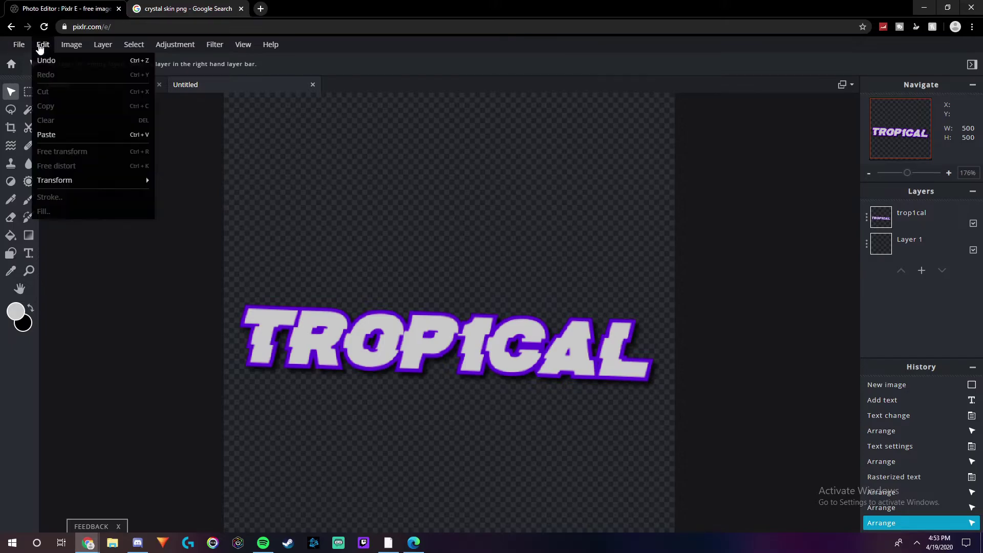
mouse_move(20, 44)
click(29, 89)
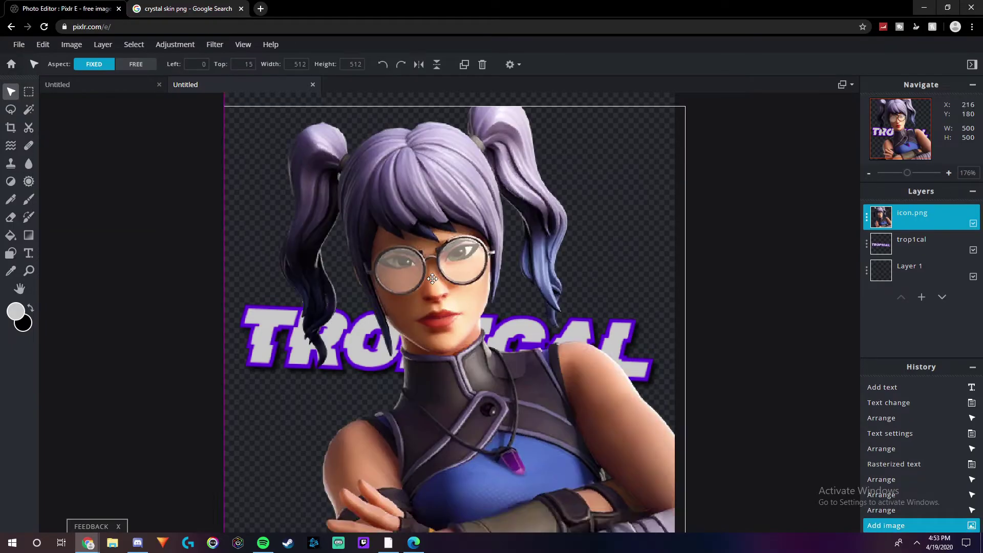
drag(244, 129, 271, 156)
drag(394, 272, 357, 226)
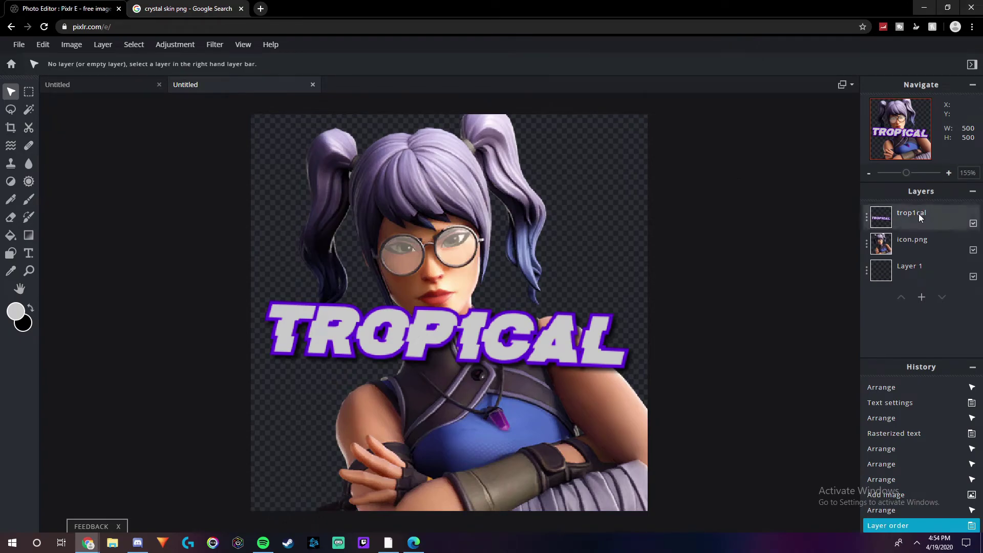
- Search Google Images for "fortnite map backdrop"
click(260, 9)
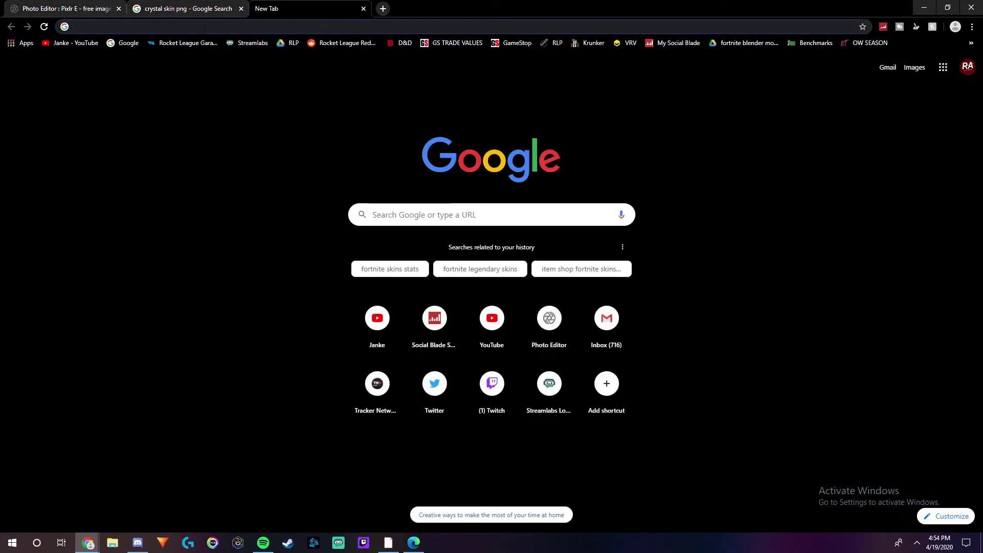
text(fortnit)
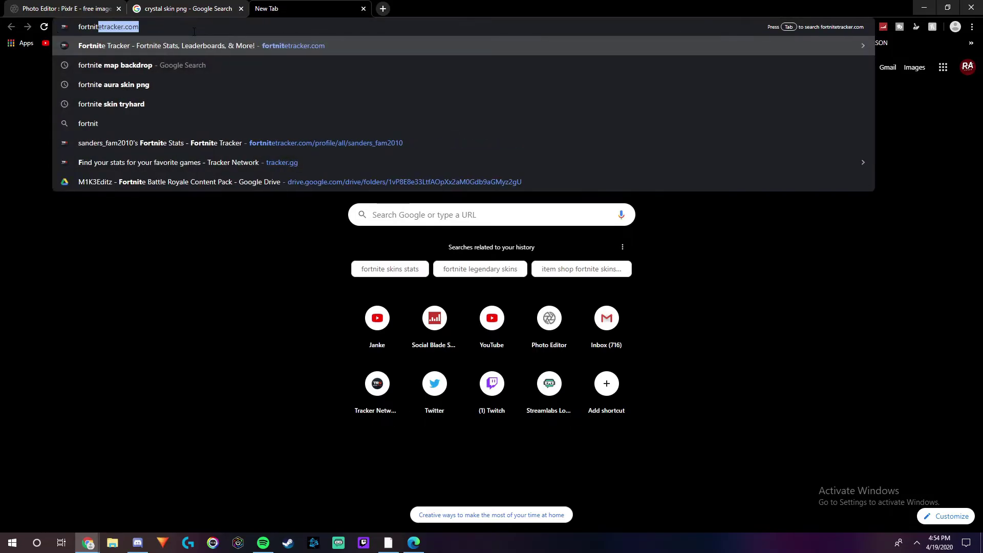
text(e map)
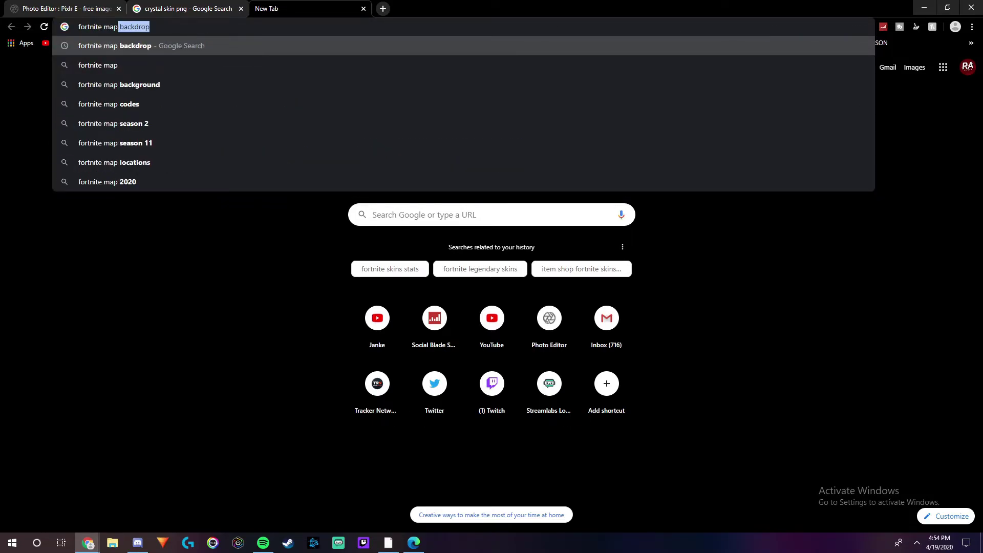
key(Return)
click(143, 88)
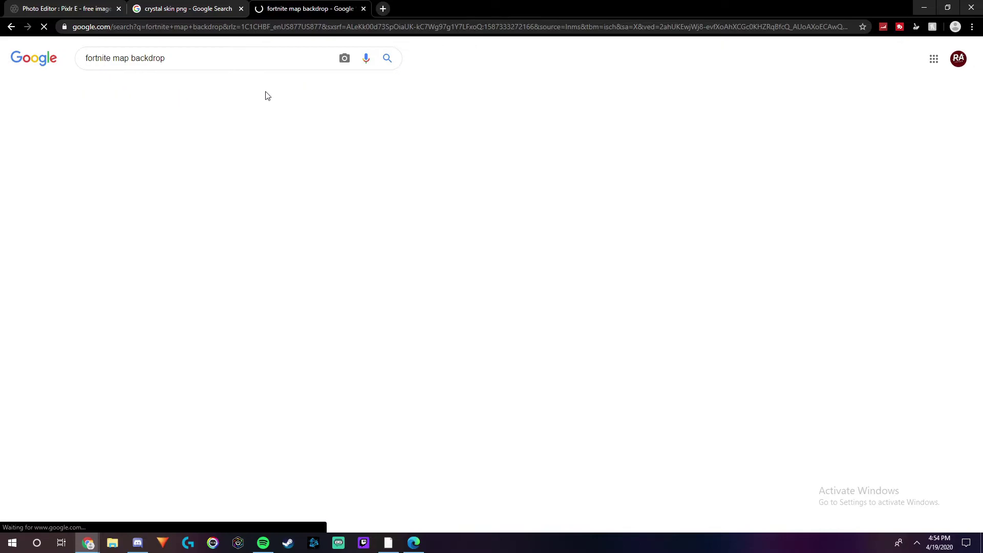
- Find the purple night castle wallpaper from Pro Game Guides and copy its image address
scroll(585, 197, down, 1)
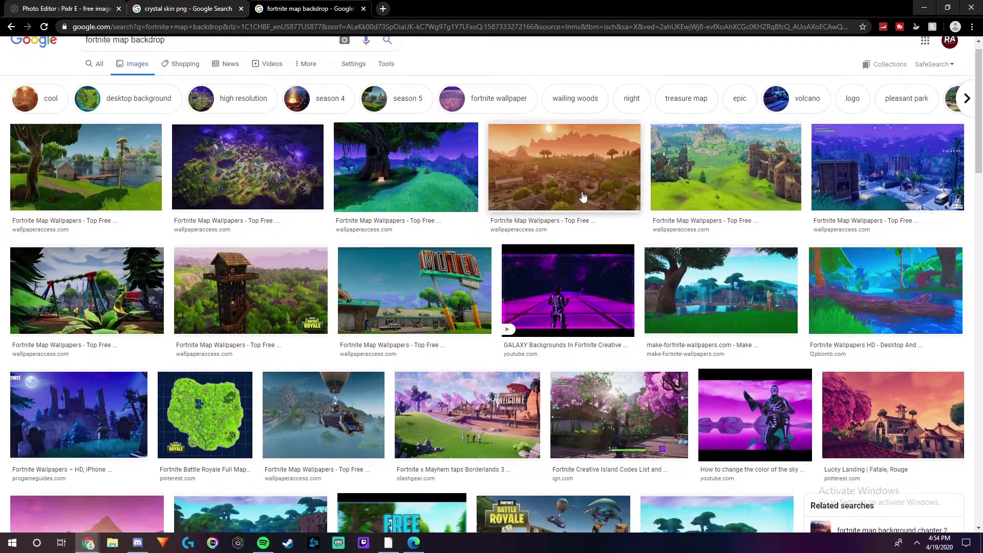
scroll(585, 197, down, 3)
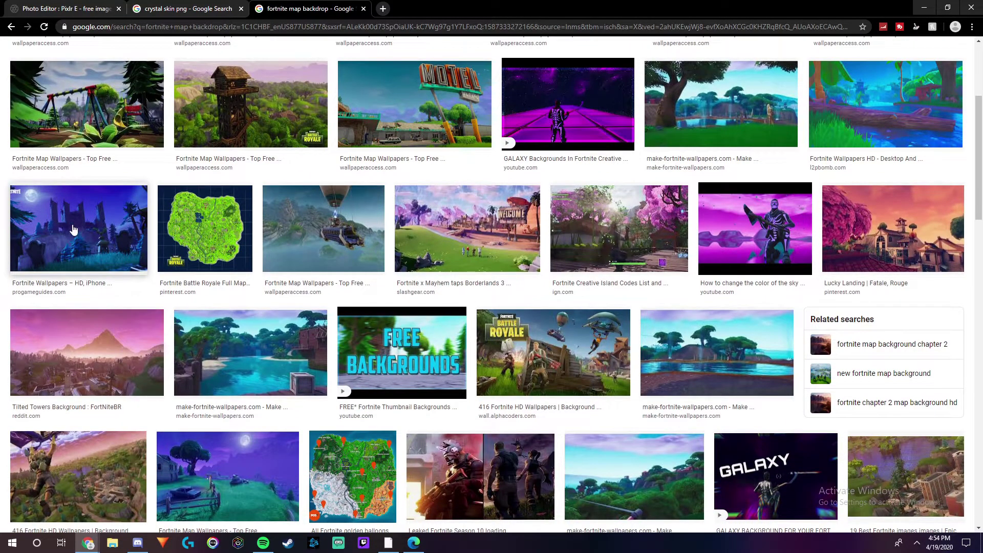
click(73, 230)
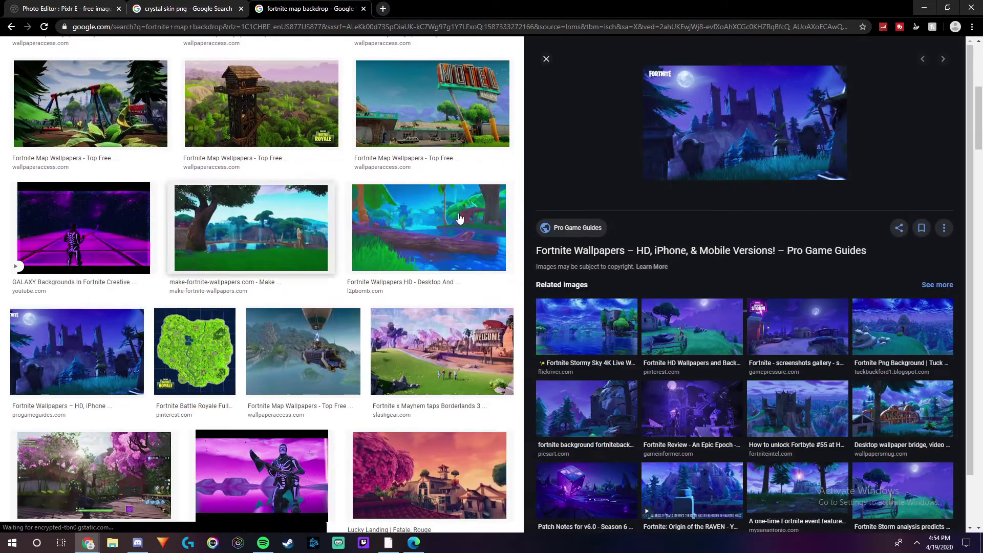
right_click(706, 128)
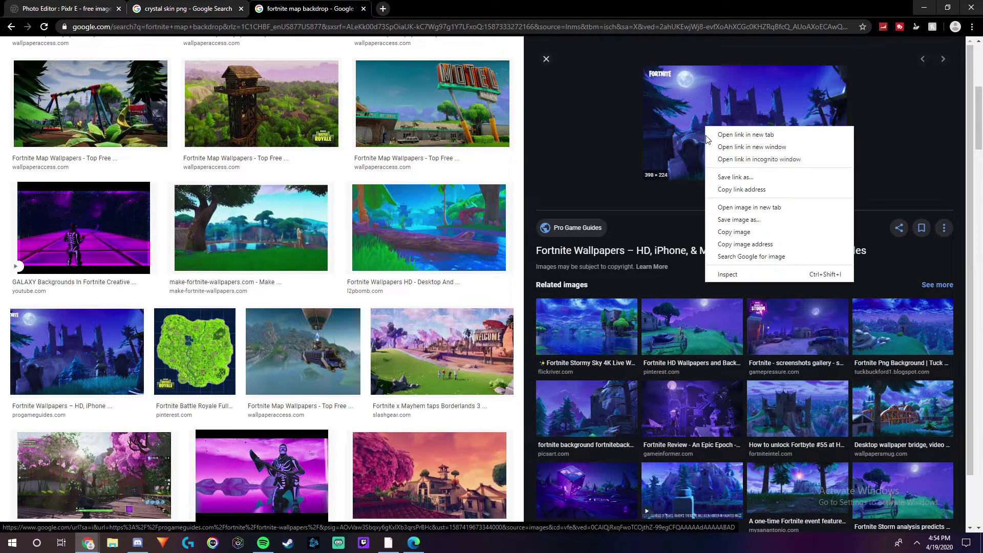
click(749, 245)
- Add the copied castle wallpaper to the Pixlr logo as a URL layer and enlarge it to about 910 × 512 px to cover the canvas
click(203, 6)
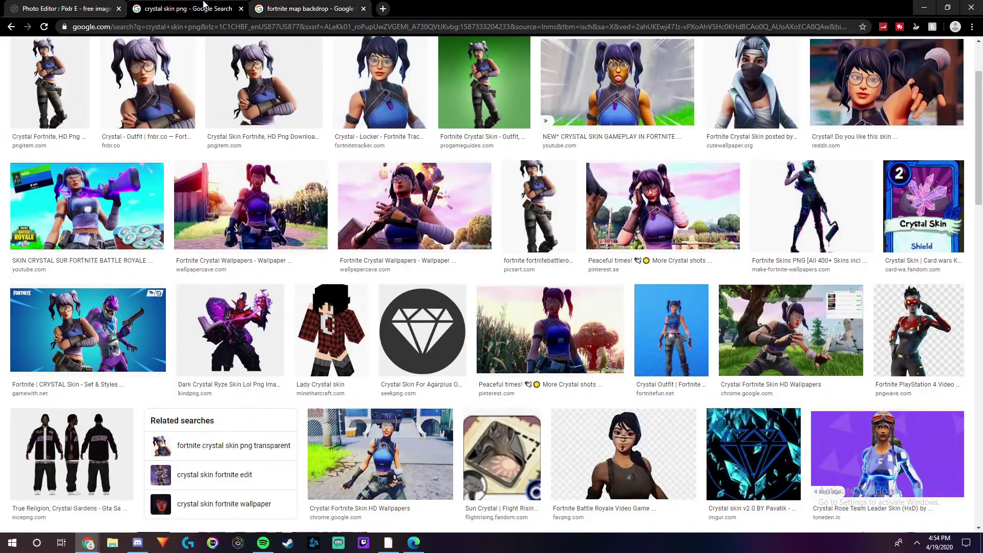
click(65, 7)
click(102, 45)
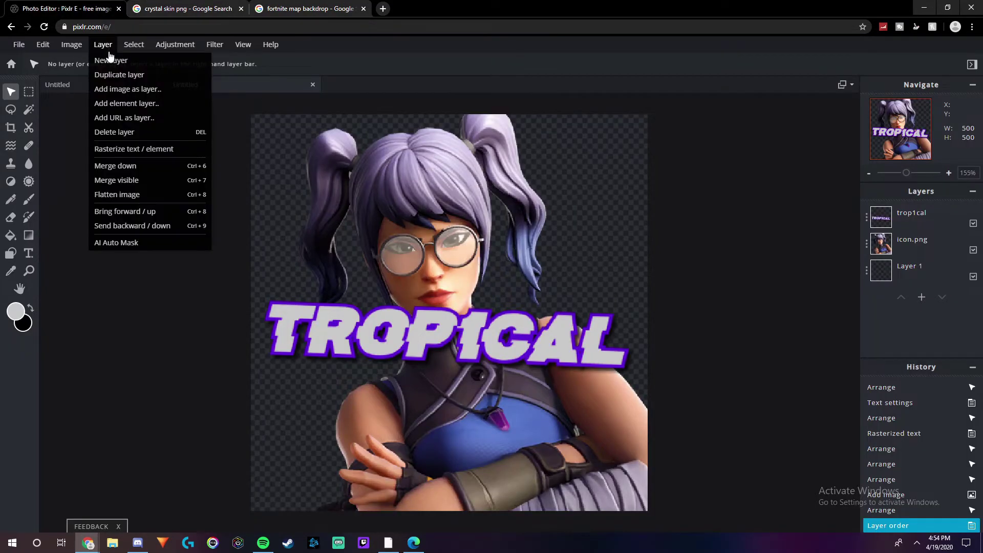
click(123, 103)
drag(737, 460, 806, 476)
click(706, 105)
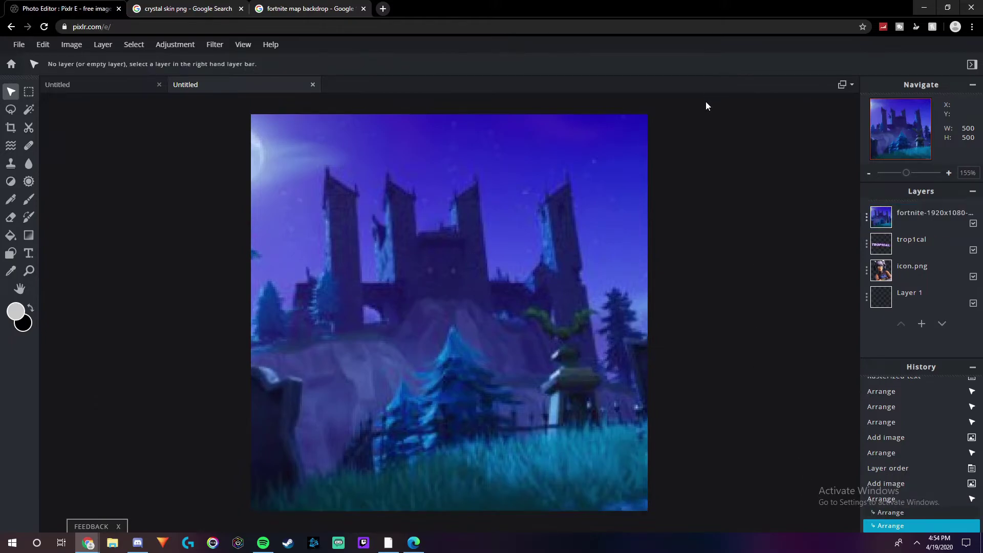
- Apply a Blur filter with an amount of 18 to the castle backdrop layer
click(182, 47)
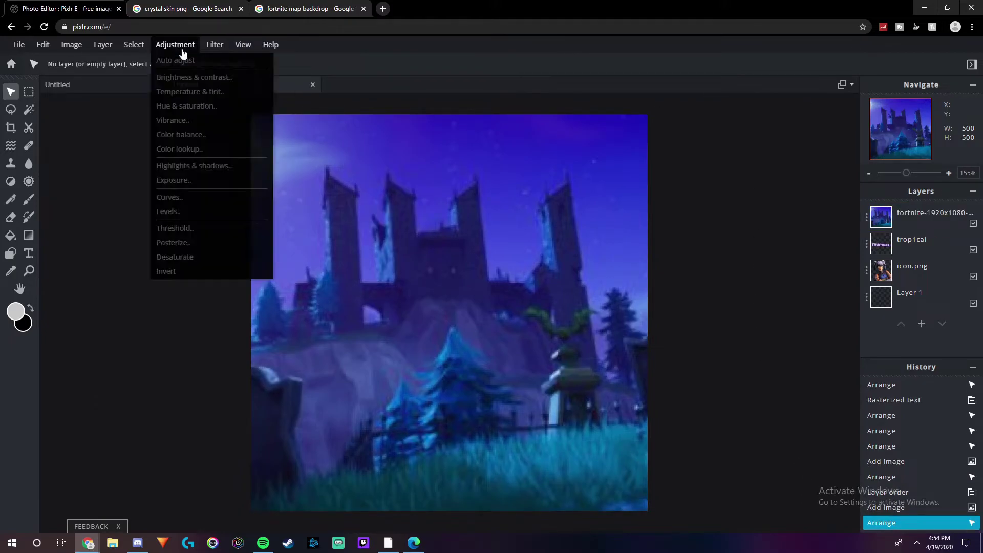
click(919, 219)
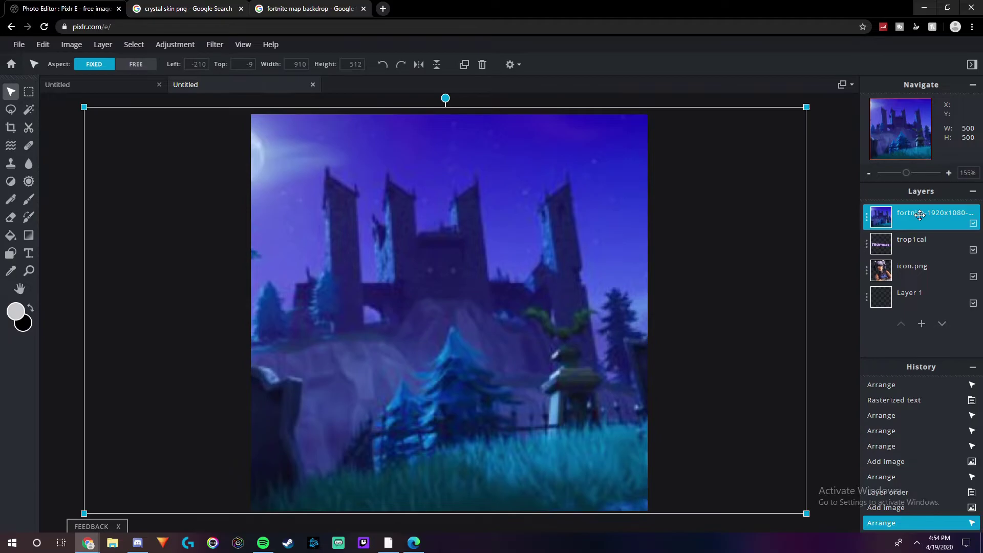
click(212, 45)
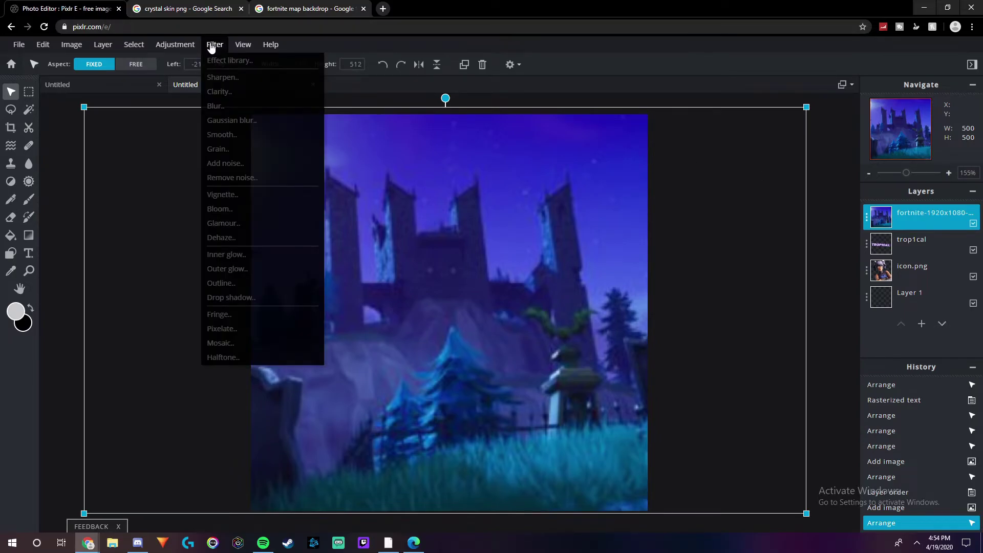
click(630, 106)
click(608, 137)
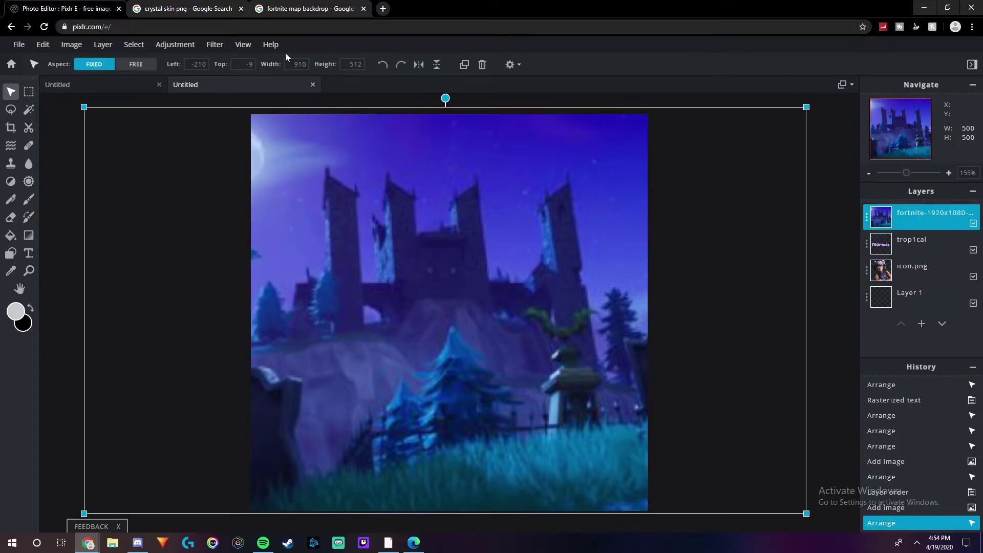
click(215, 45)
click(224, 102)
drag(392, 301, 428, 305)
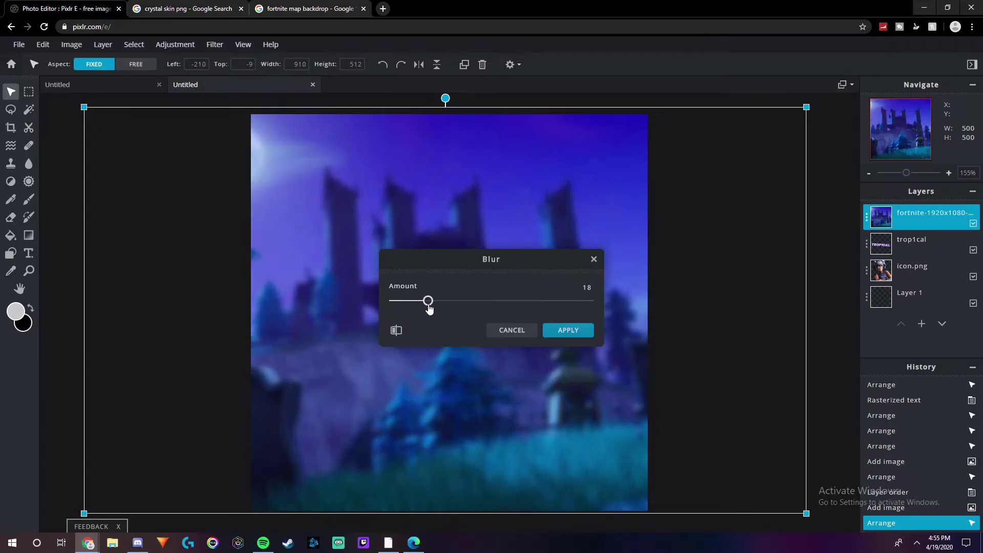
click(579, 332)
- Set the castle backdrop's tint to -45 with the Temperature & tint adjustment
click(174, 45)
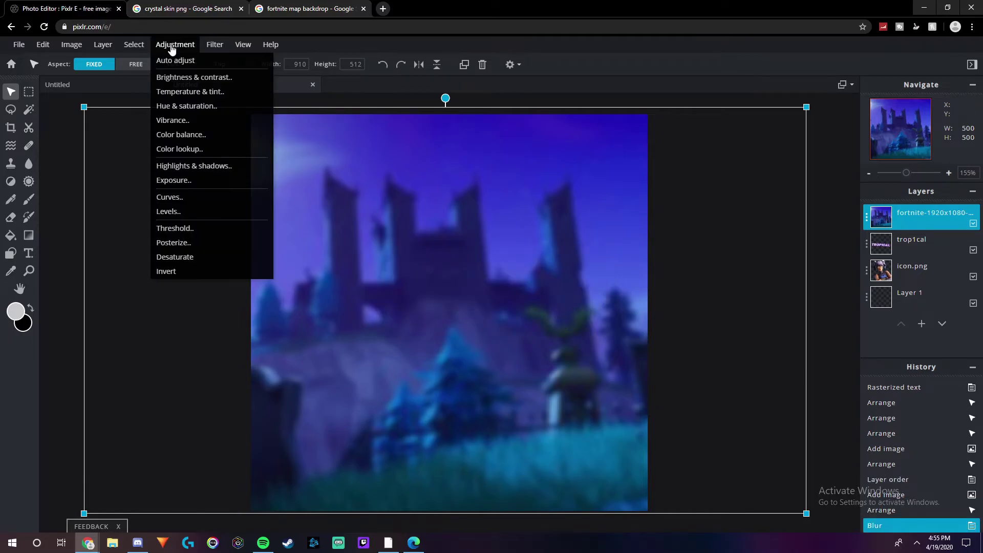
click(189, 91)
drag(492, 331, 445, 333)
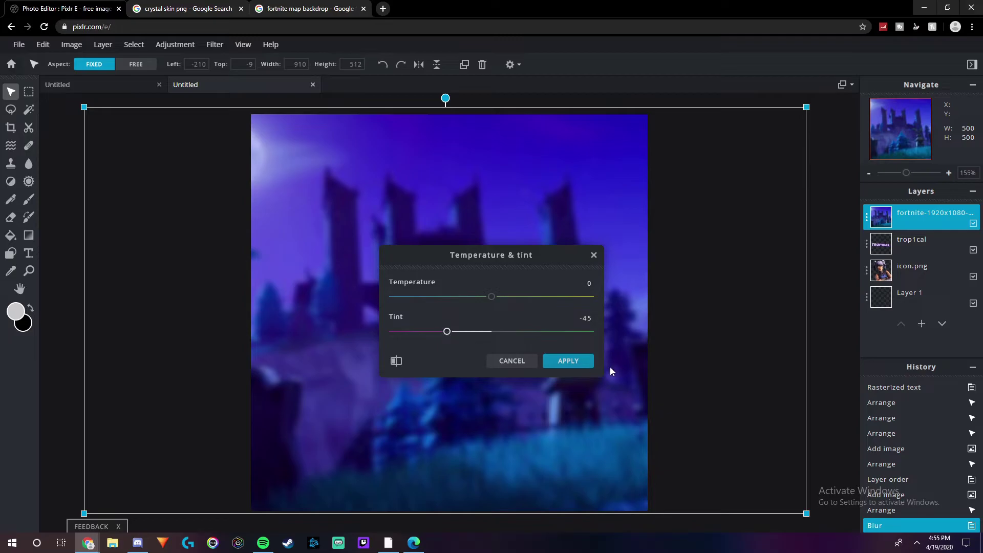
click(577, 361)
click(828, 130)
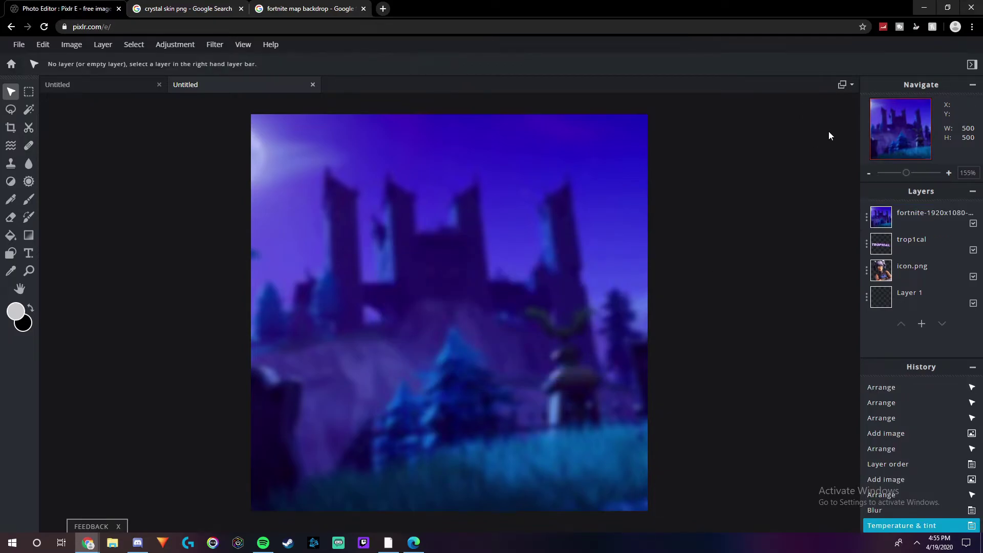
- Adjust the hue and saturation of the castle backdrop layer
click(927, 217)
click(215, 45)
click(179, 46)
click(187, 106)
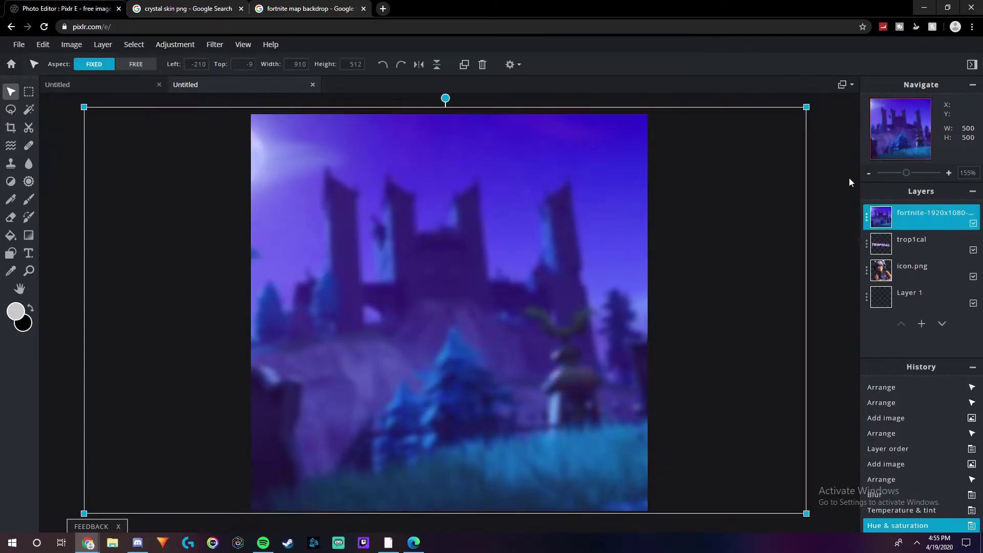
click(848, 179)
- Move the castle backdrop layer beneath the Crystal character layer and shift the trop1cal text slightly downward
drag(897, 218, 916, 279)
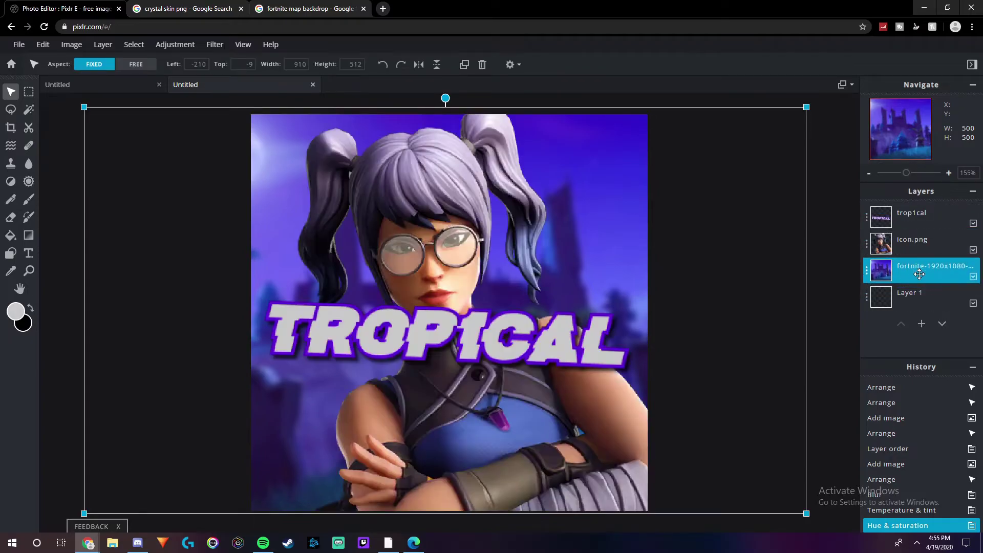
drag(539, 345, 540, 373)
drag(540, 372, 540, 373)
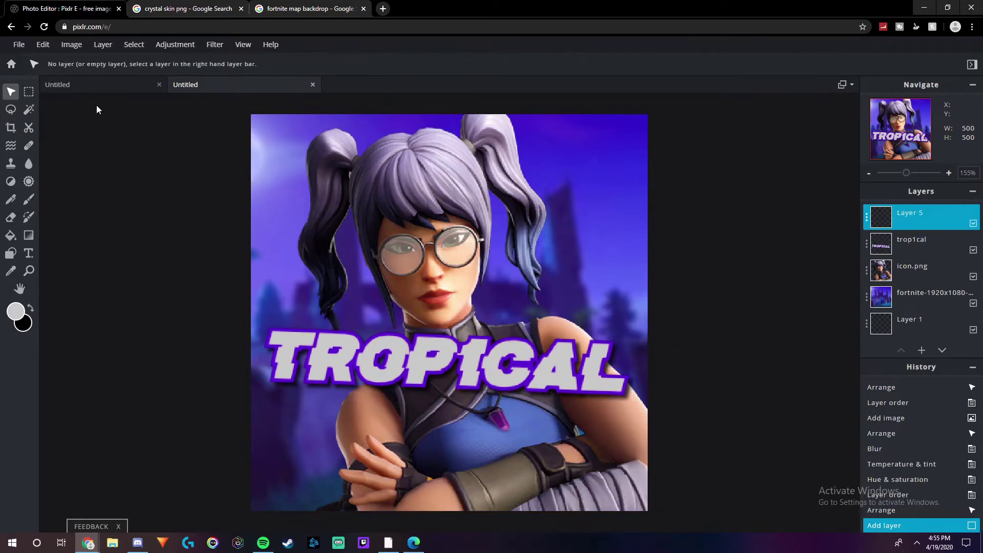
- Paint a soft light-grey glow on the new empty layer with the brush, around the character and along the trop1cal text
click(28, 199)
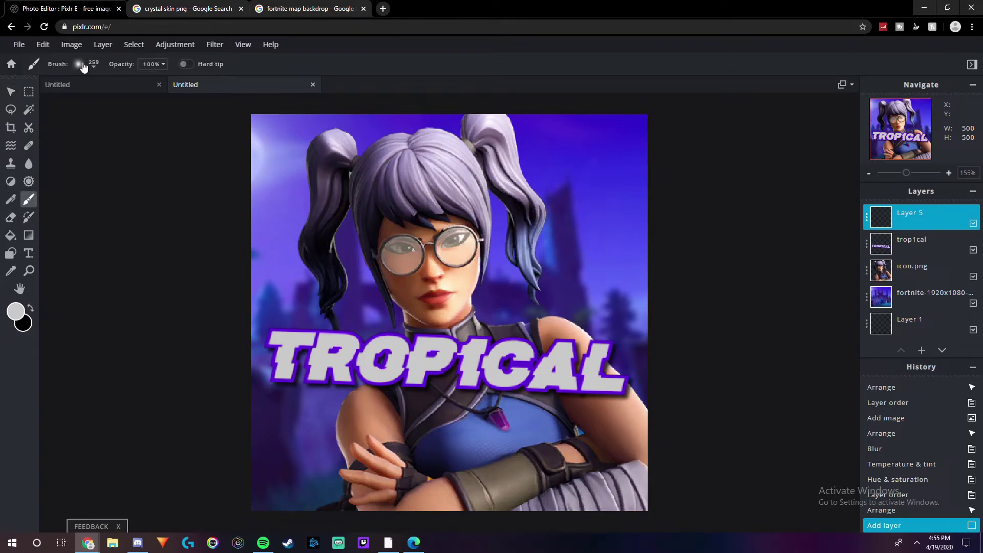
click(370, 223)
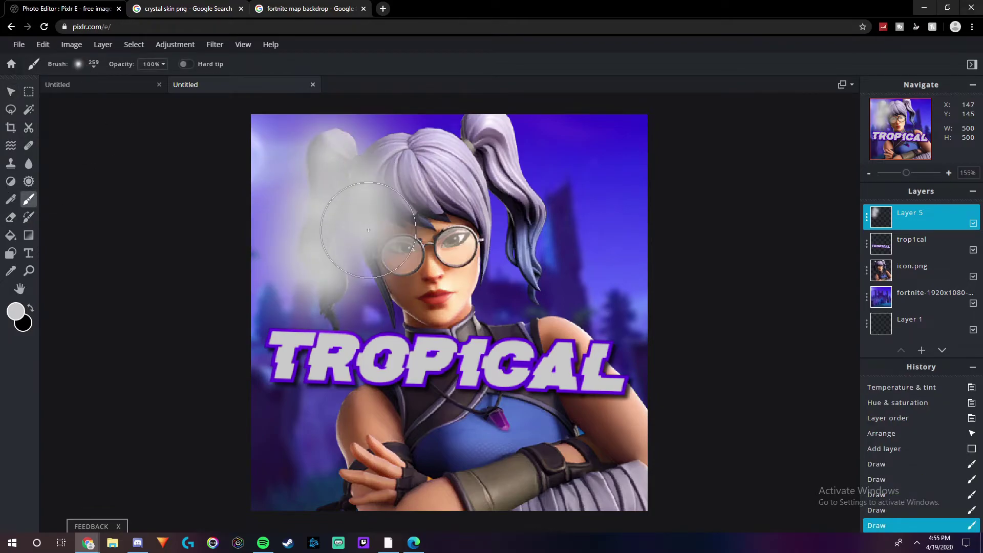
click(384, 247)
click(376, 246)
click(404, 282)
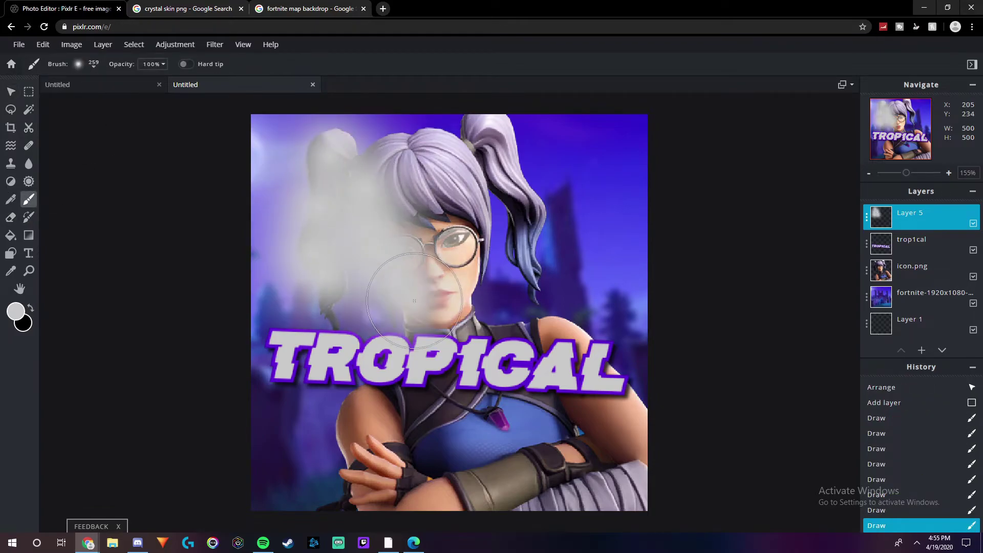
click(430, 338)
click(379, 368)
click(311, 359)
click(271, 360)
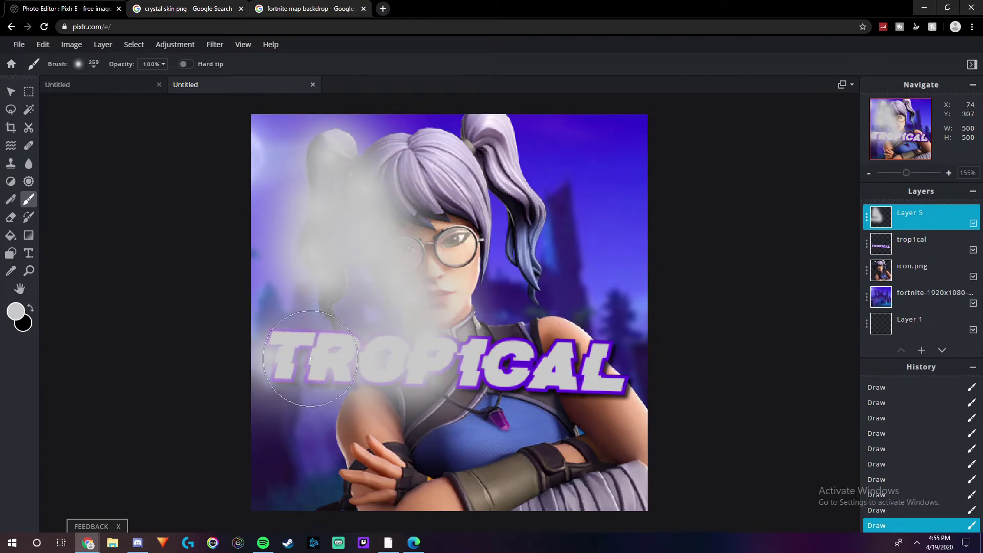
click(465, 369)
click(503, 359)
click(541, 362)
click(593, 369)
click(607, 372)
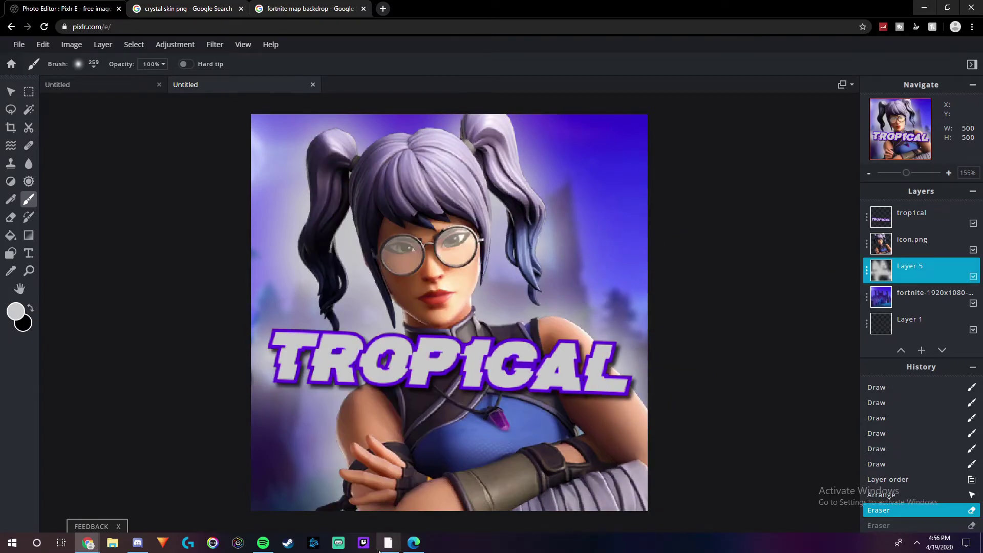
- Bring up the reference image Trop1cal.png in Edge and compare it with the whole new logo
click(414, 542)
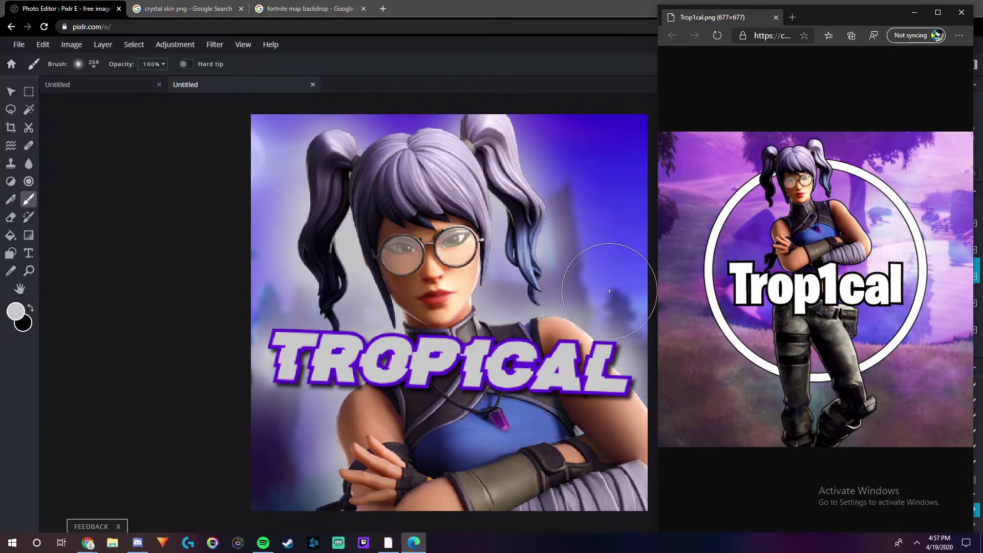
scroll(533, 277, down, 1)
scroll(533, 277, down, 1)
scroll(566, 270, up, 1)
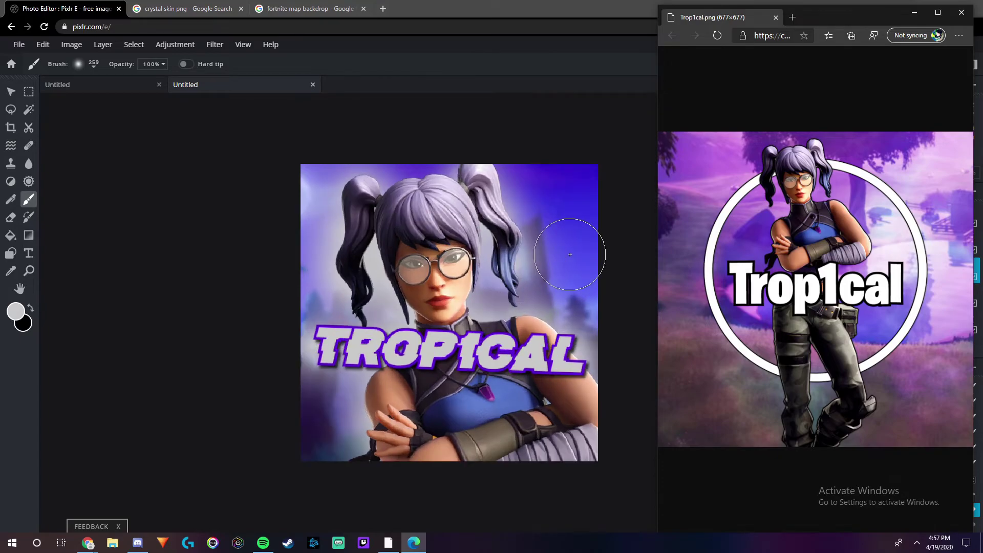